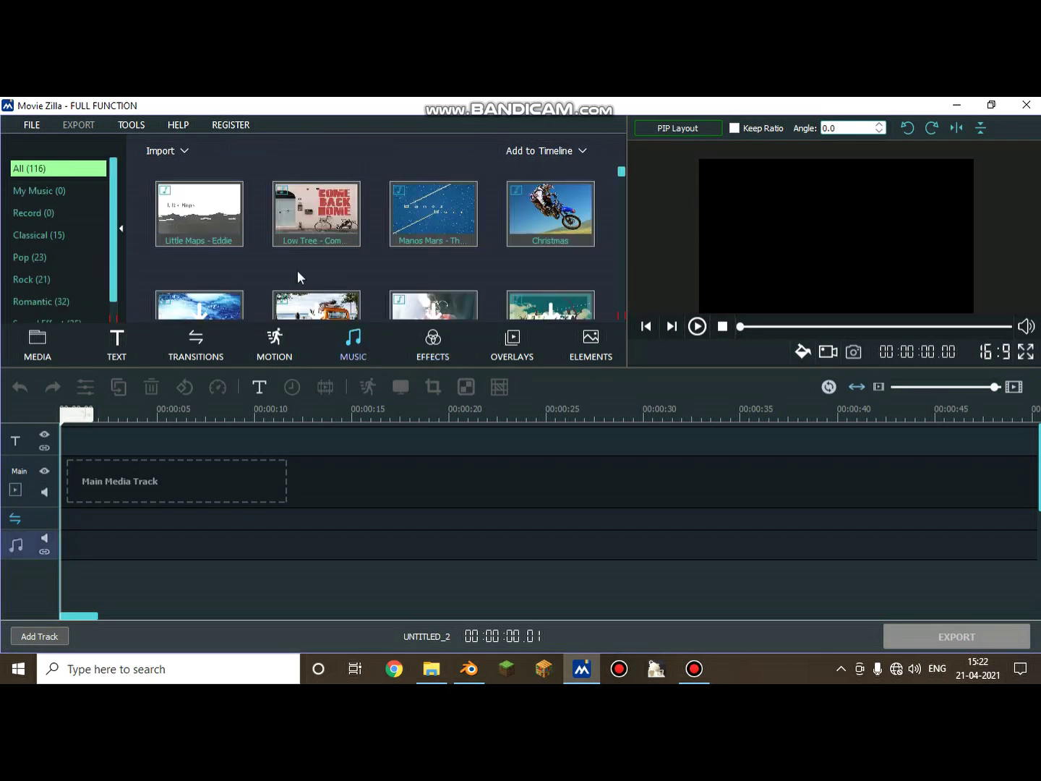
# - Browse the music, effects and elements libraries, including the list of element categories
pyautogui.scroll(-5, 298, 270)
pyautogui.scroll(5, 296, 270)
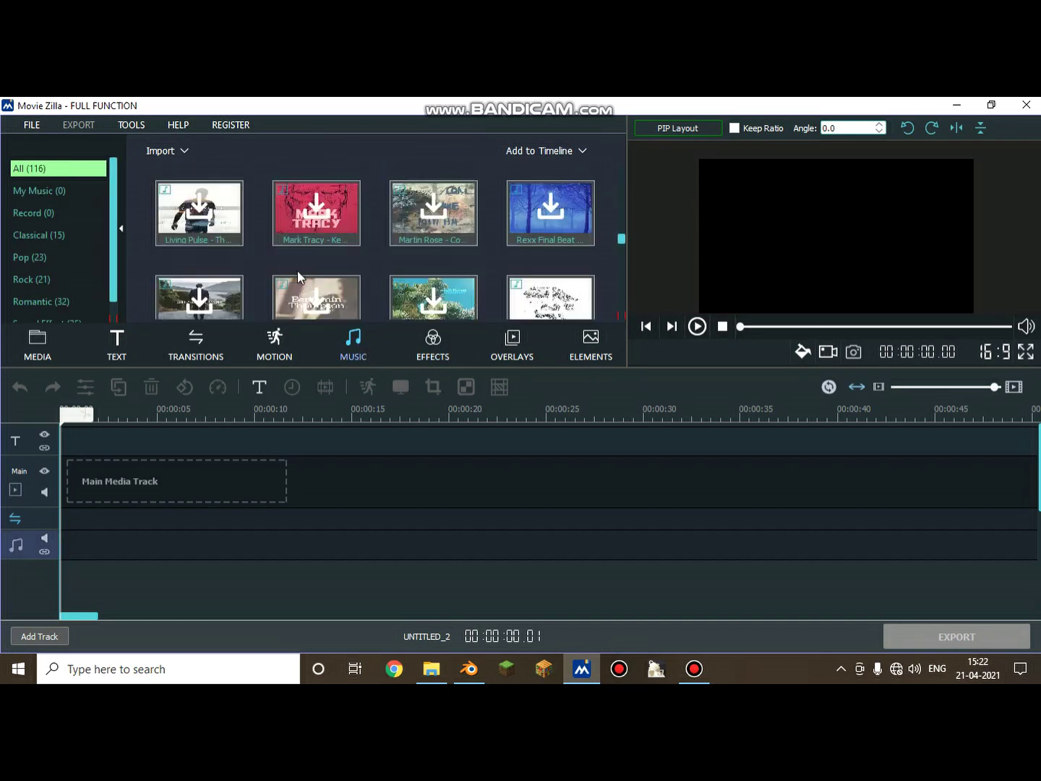
pyautogui.scroll(-1, 46, 196)
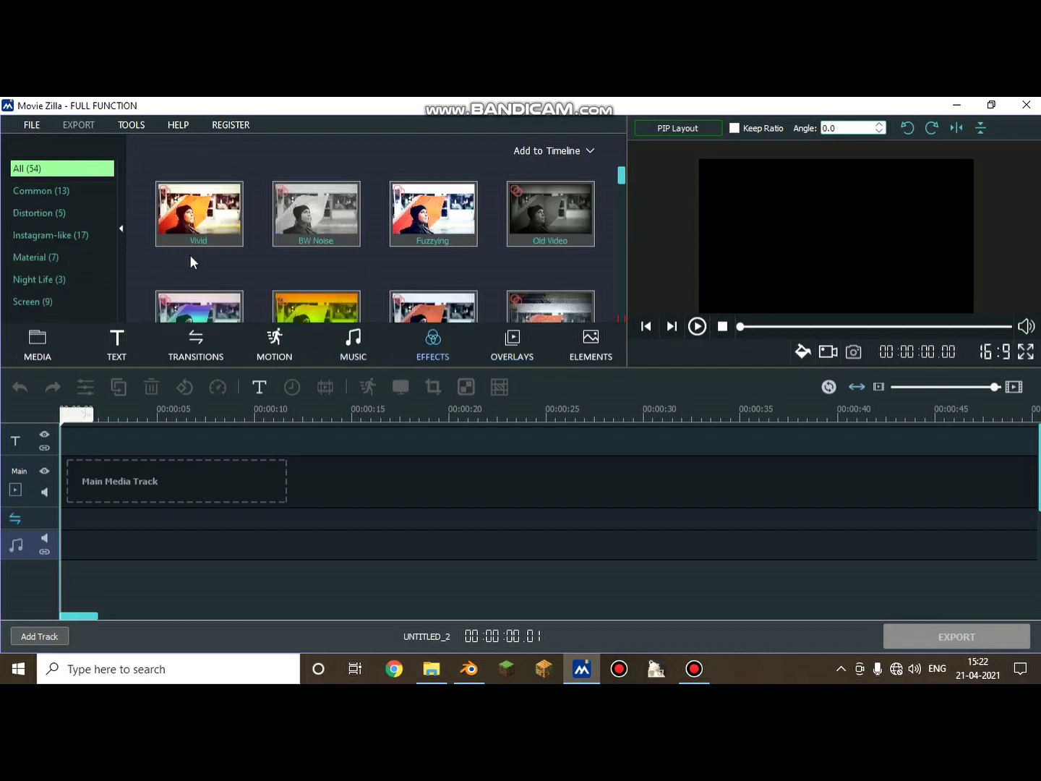
pyautogui.scroll(-2, 228, 274)
pyautogui.scroll(2, 229, 274)
pyautogui.click(590, 355)
pyautogui.scroll(-3, 494, 261)
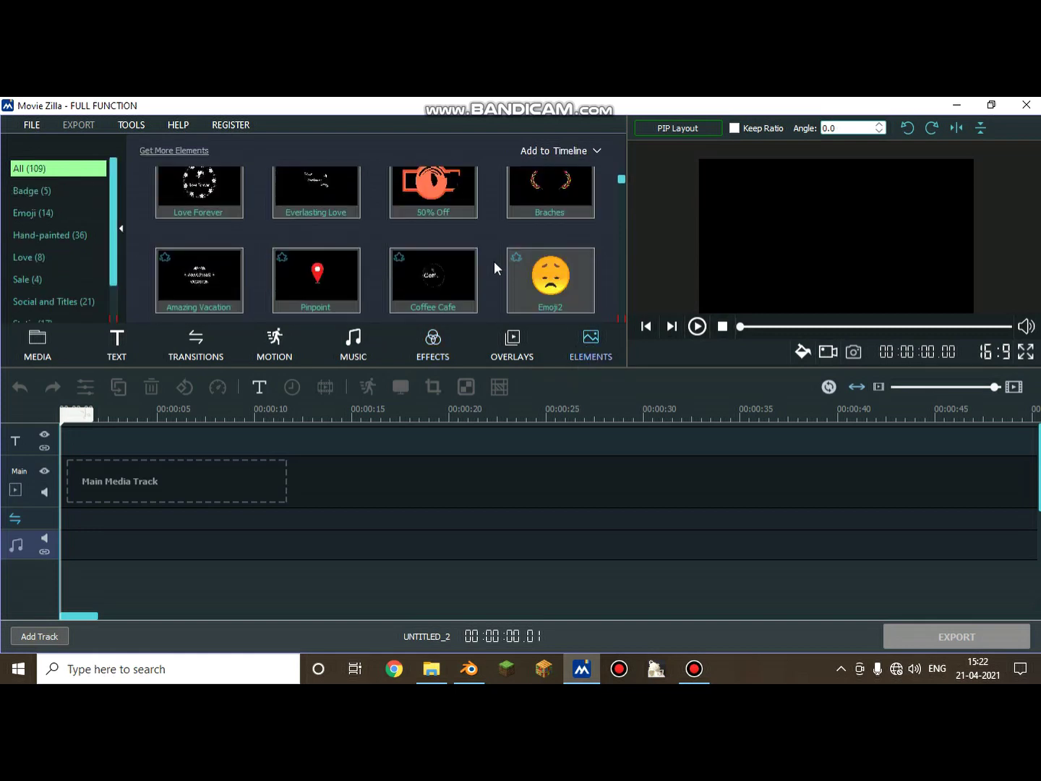
pyautogui.scroll(3, 494, 261)
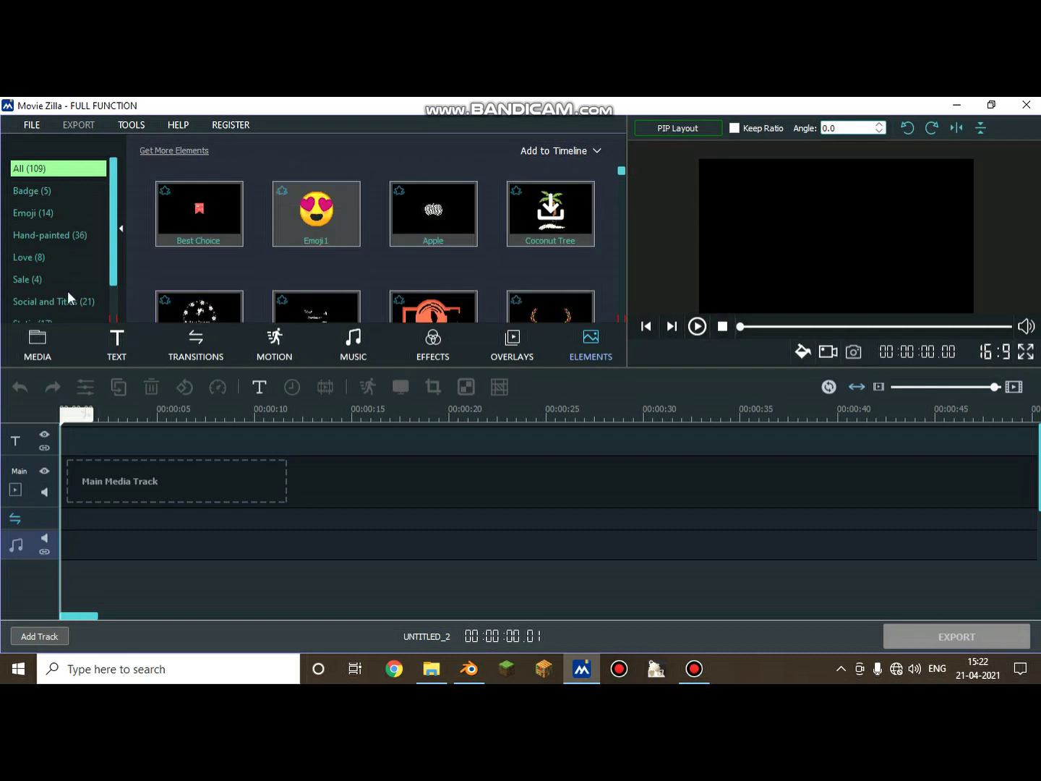
pyautogui.scroll(-2, 67, 291)
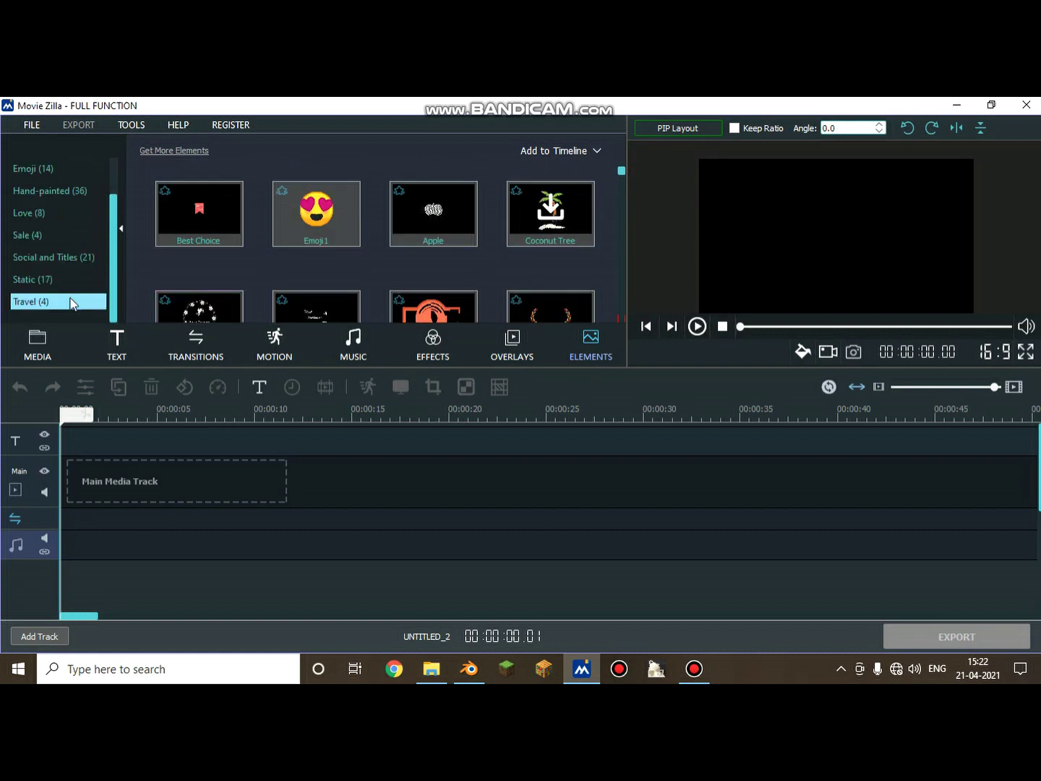
# - Look over the imported media, the text presets and the full collection of transitions
pyautogui.click(34, 353)
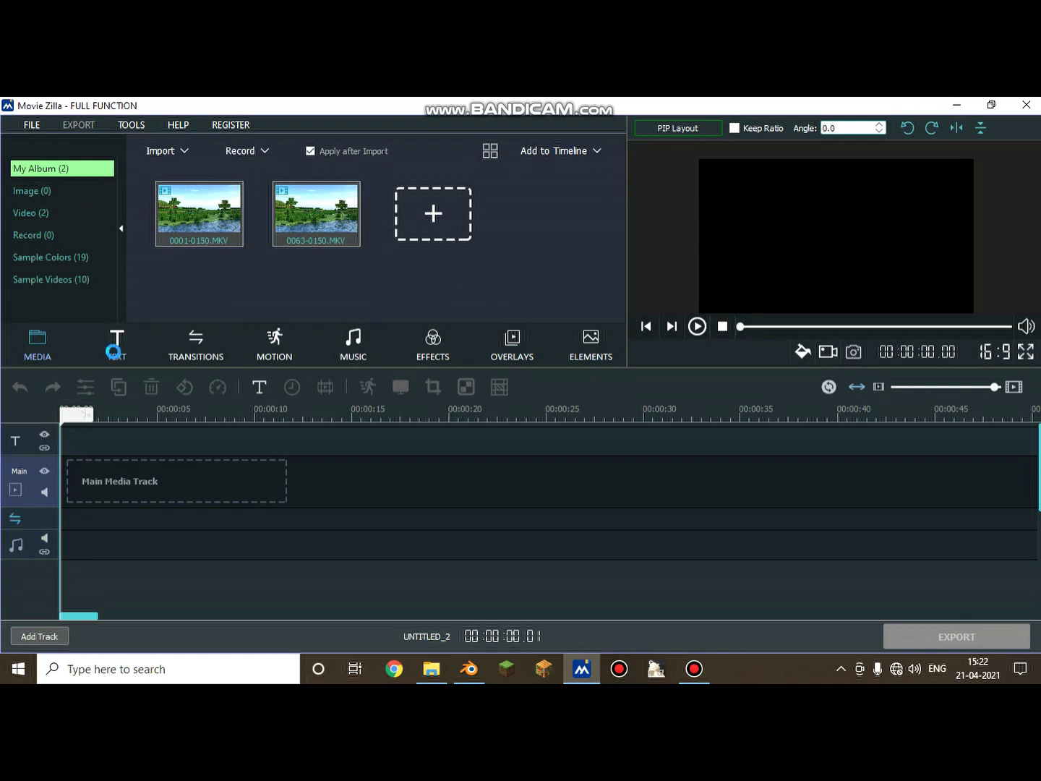
pyautogui.click(116, 347)
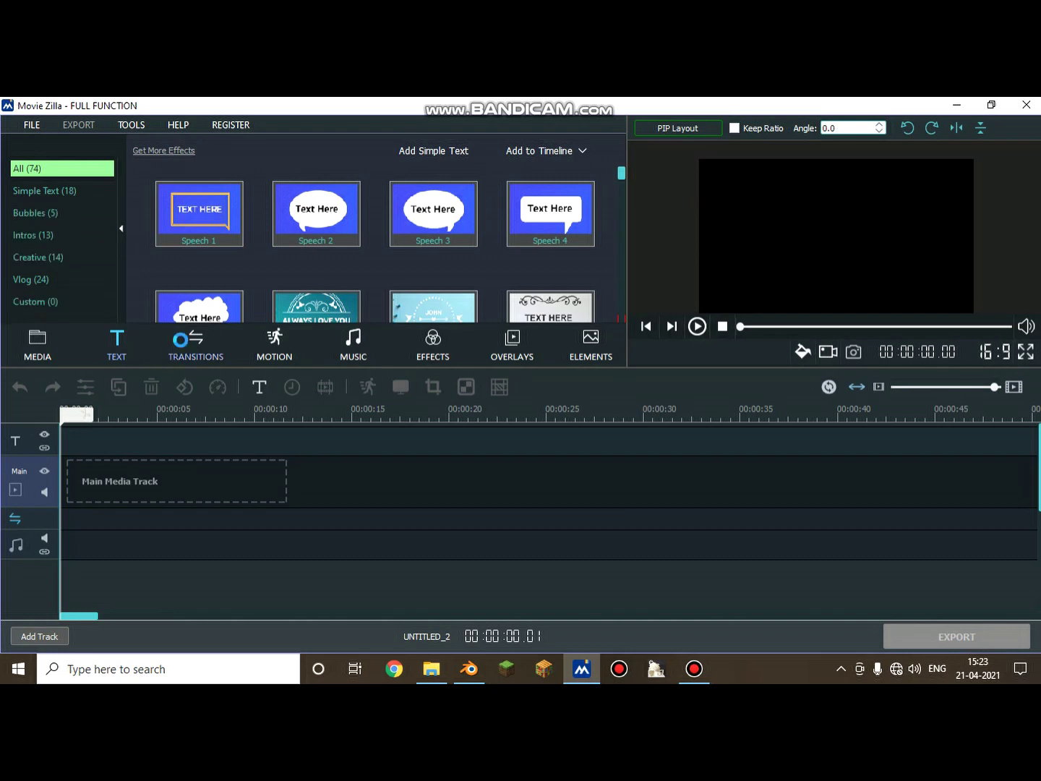
pyautogui.click(183, 345)
pyautogui.scroll(-5, 562, 253)
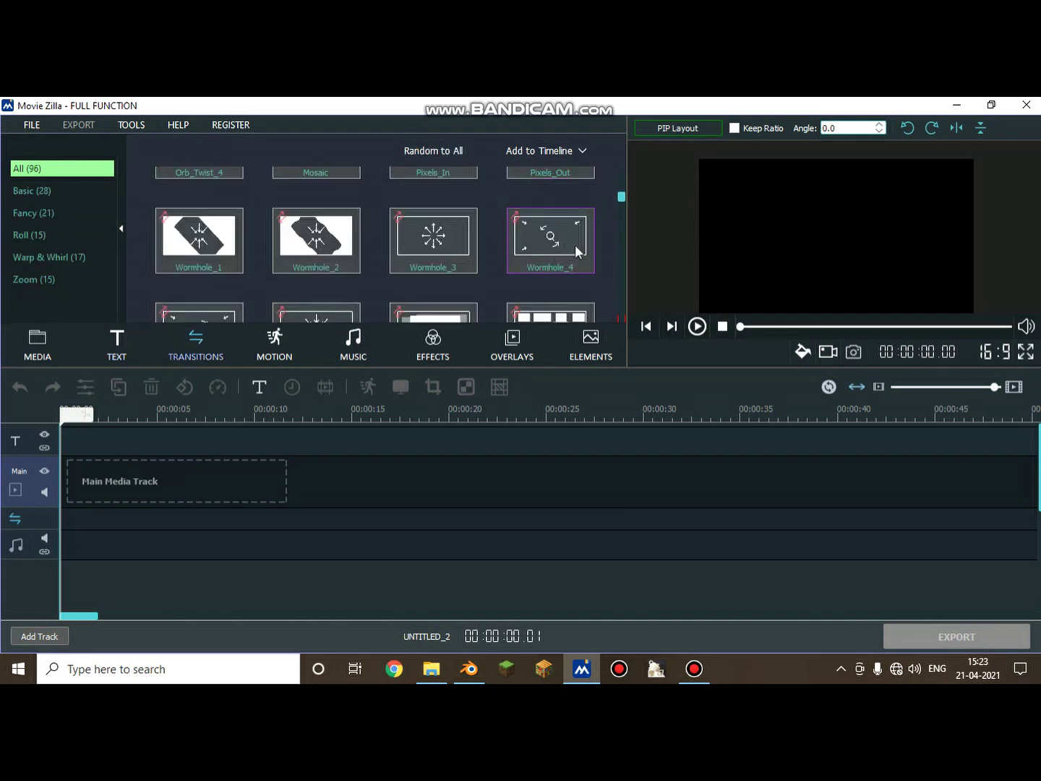
pyautogui.scroll(-1, 583, 246)
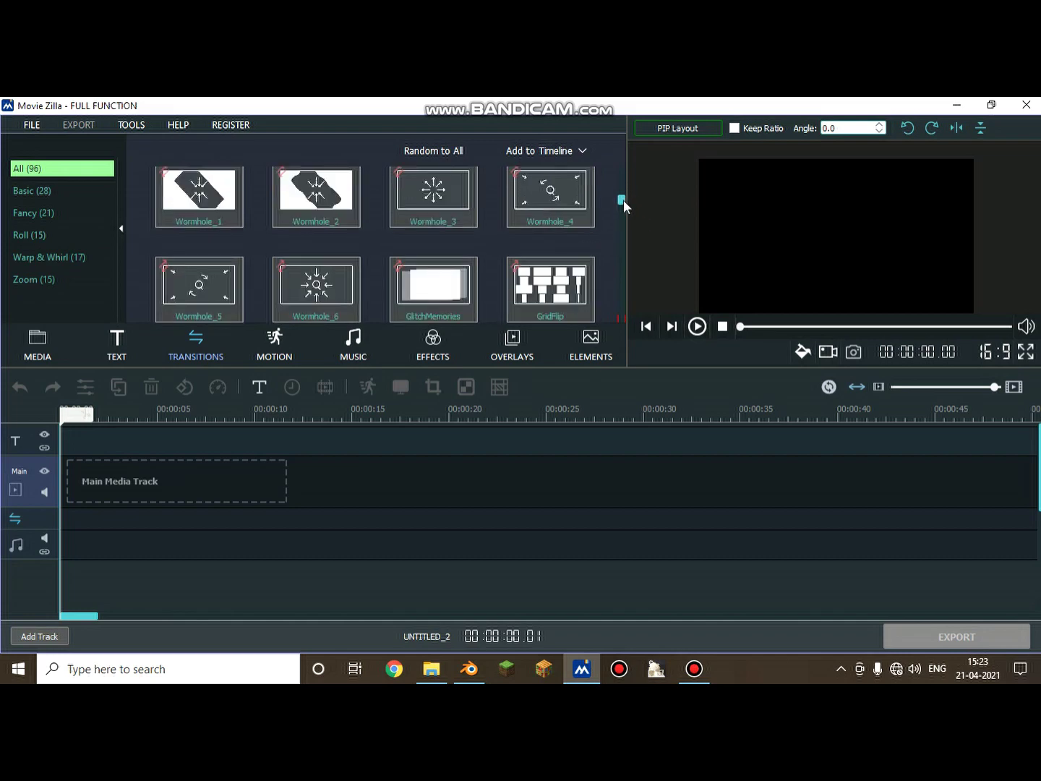
pyautogui.moveTo(624, 200); pyautogui.dragTo(605, 159)
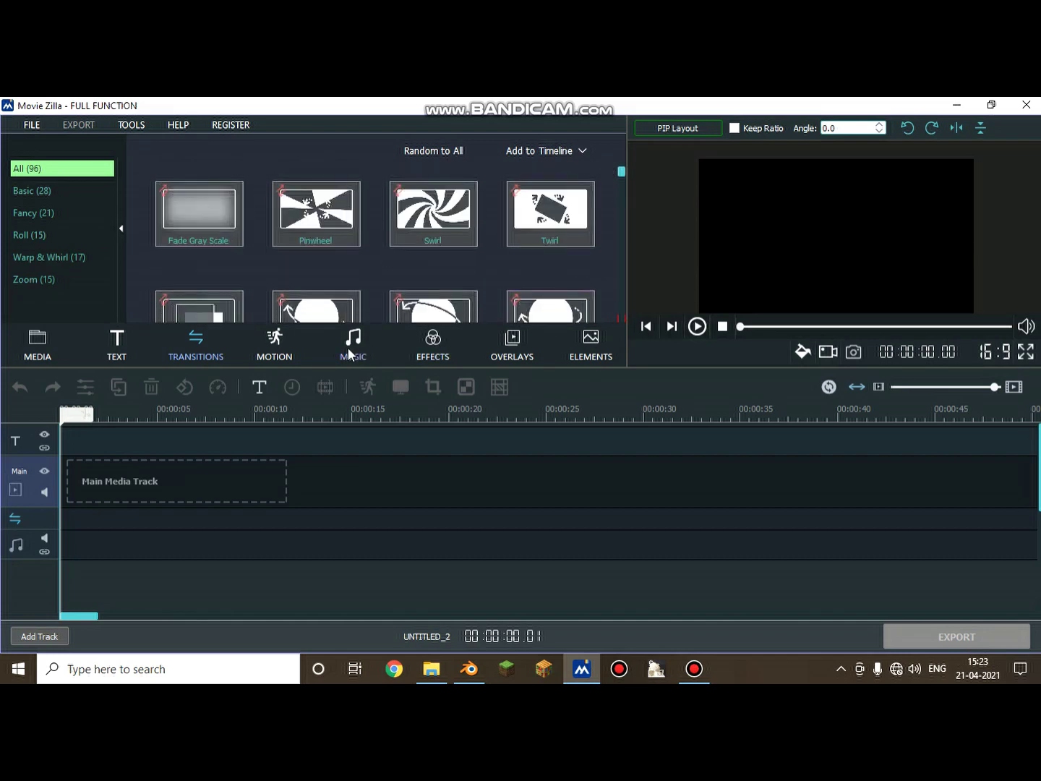
# - Browse the motion presets and view their Zoom, Rotate and Pan categories
pyautogui.click(293, 349)
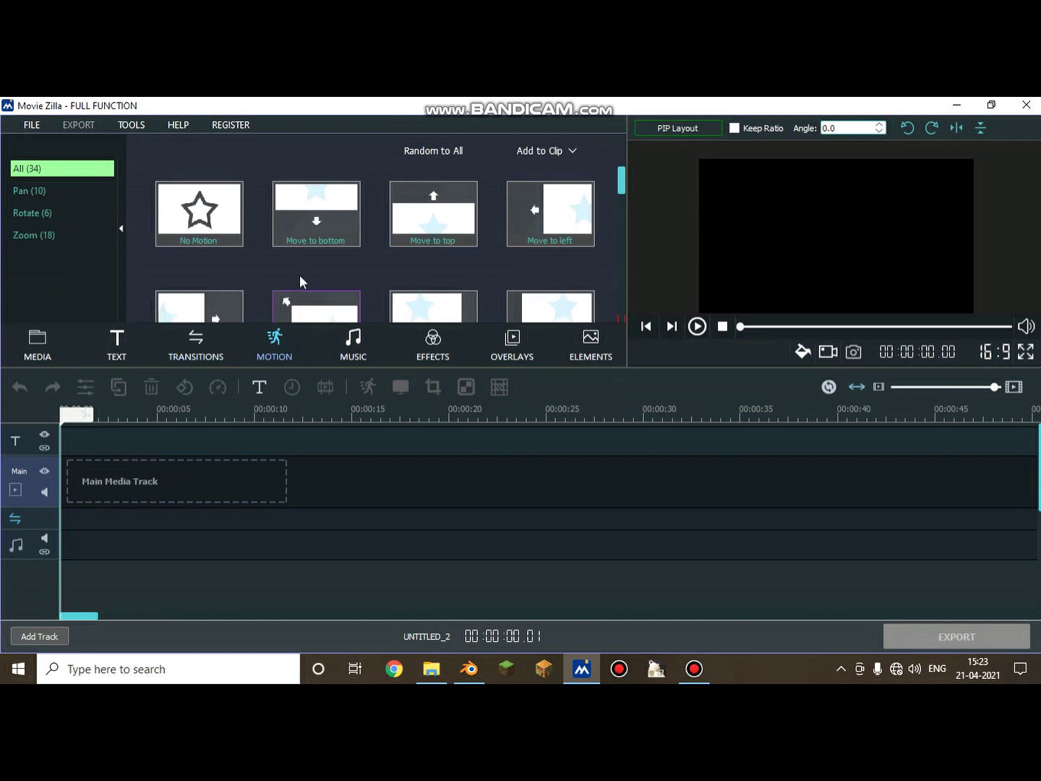
pyautogui.scroll(-2, 192, 199)
pyautogui.scroll(2, 180, 193)
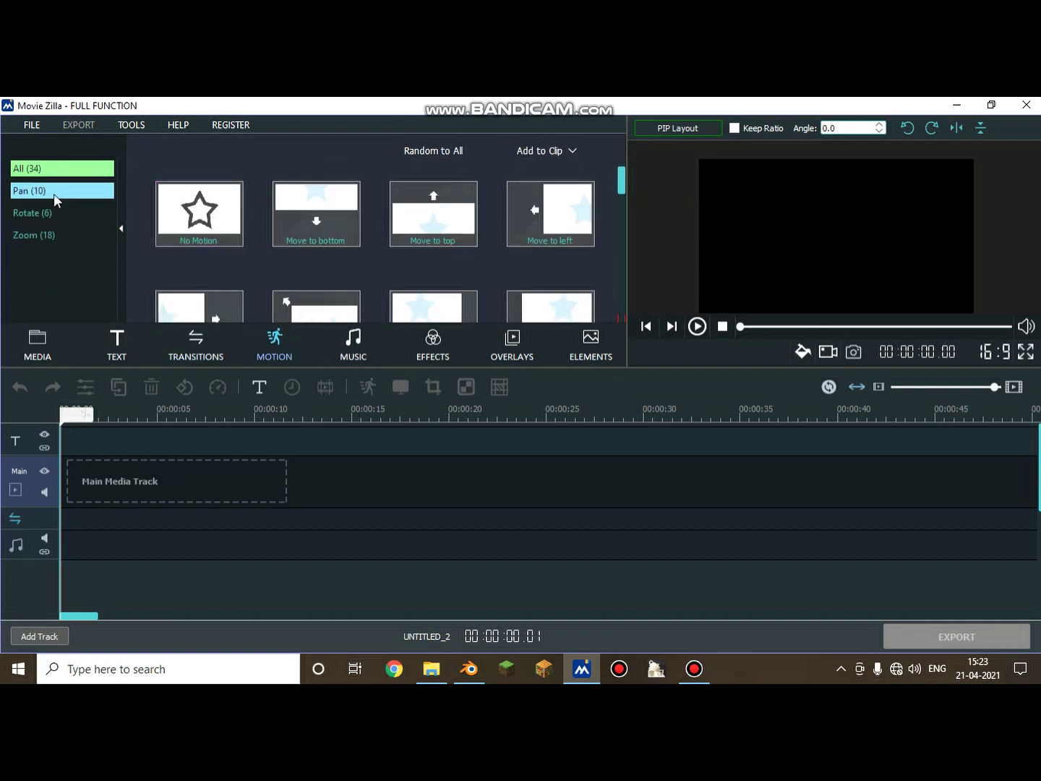
pyautogui.click(57, 235)
pyautogui.click(57, 213)
pyautogui.click(60, 191)
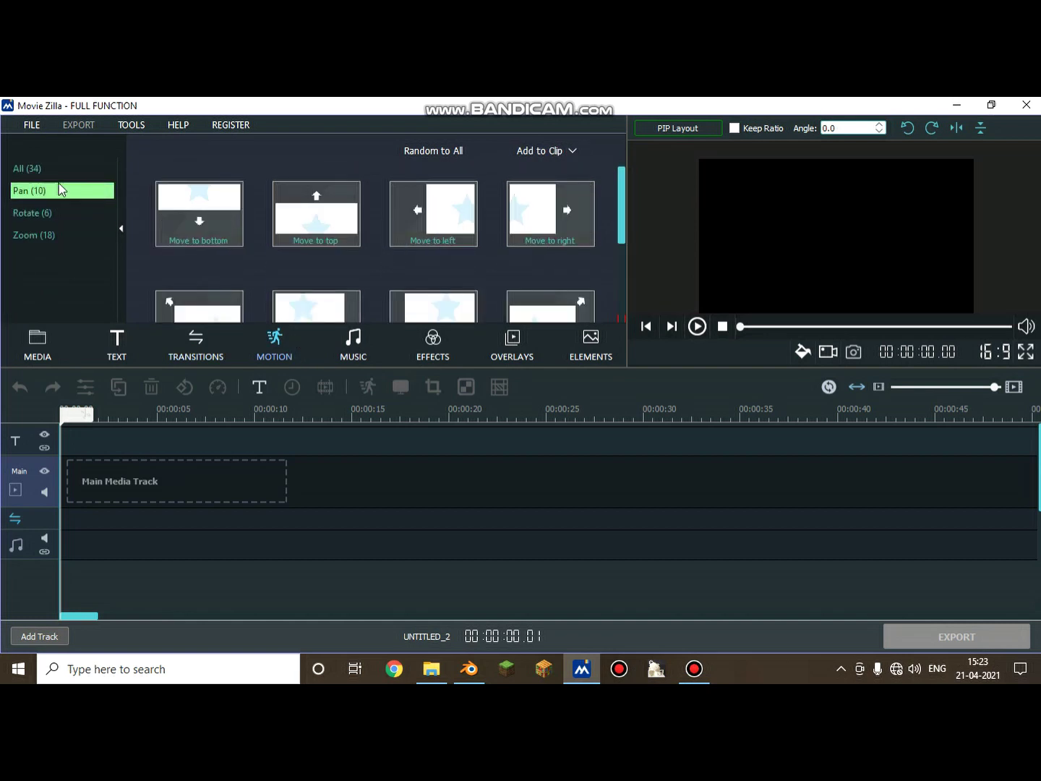
# - Select the music, transition, main media and text tracks in turn on the timeline, ending on the music track
pyautogui.click(20, 547)
pyautogui.click(20, 524)
pyautogui.click(22, 498)
pyautogui.click(23, 447)
pyautogui.click(24, 545)
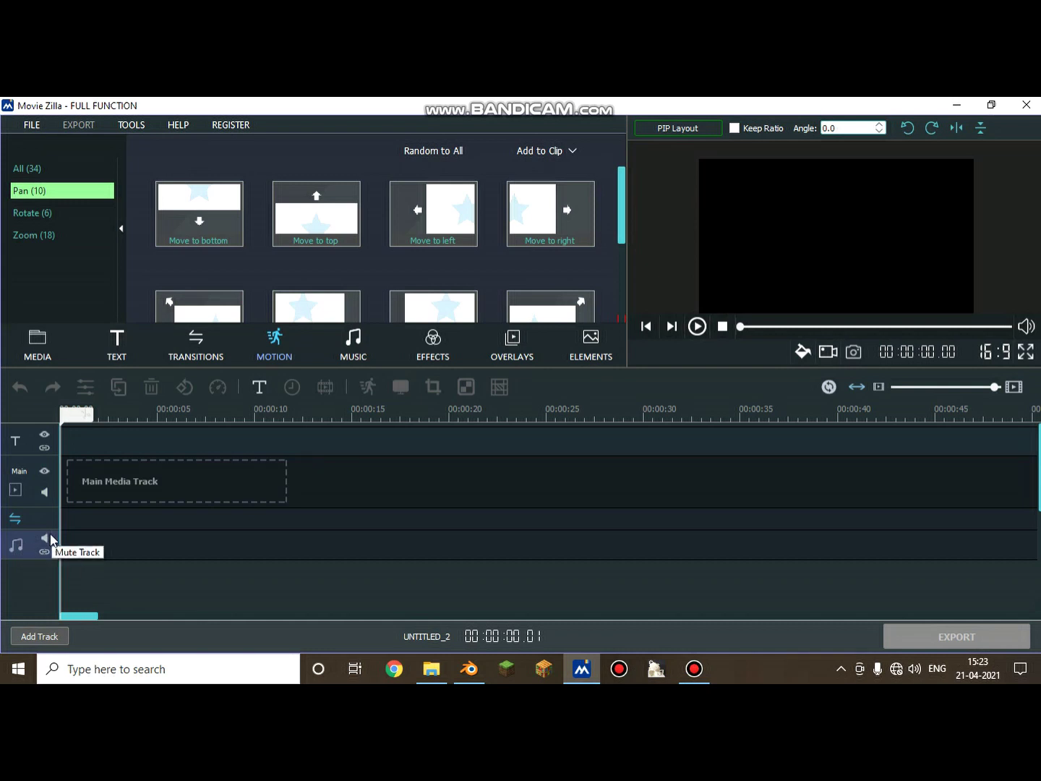
# - Place the clips 0001-0150.MKV and 0063-0150.MKV one after the other on the main media track
pyautogui.click(80, 346)
pyautogui.moveTo(191, 309); pyautogui.dragTo(75, 481)
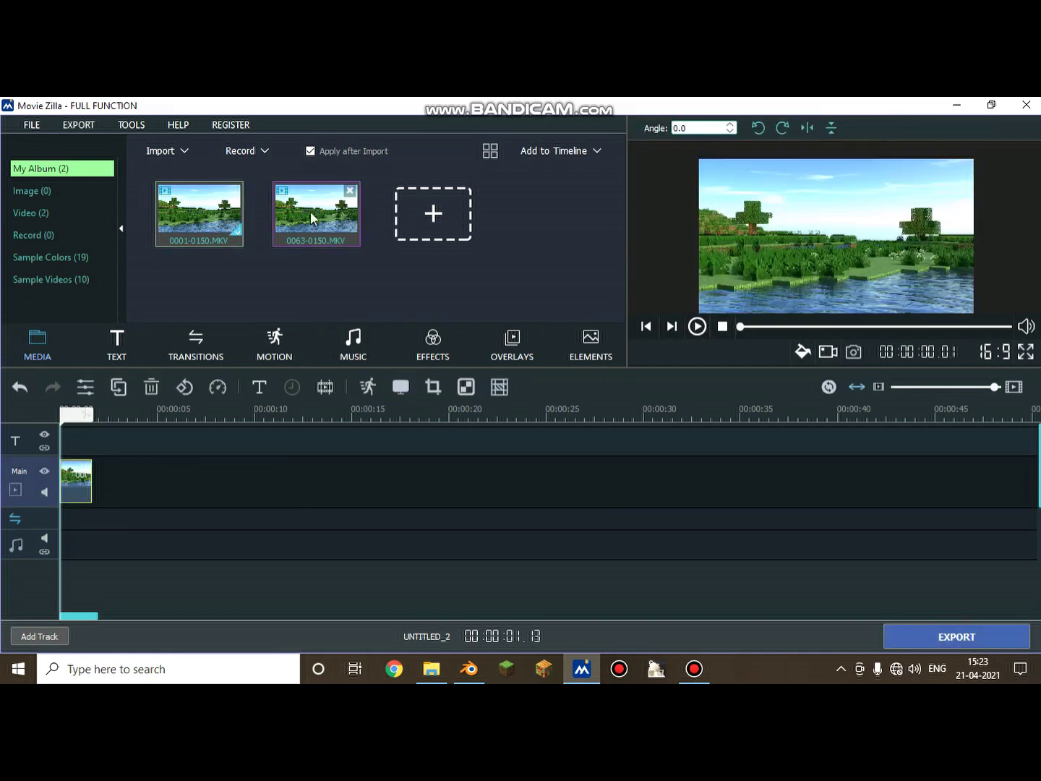
pyautogui.moveTo(309, 212); pyautogui.dragTo(137, 468)
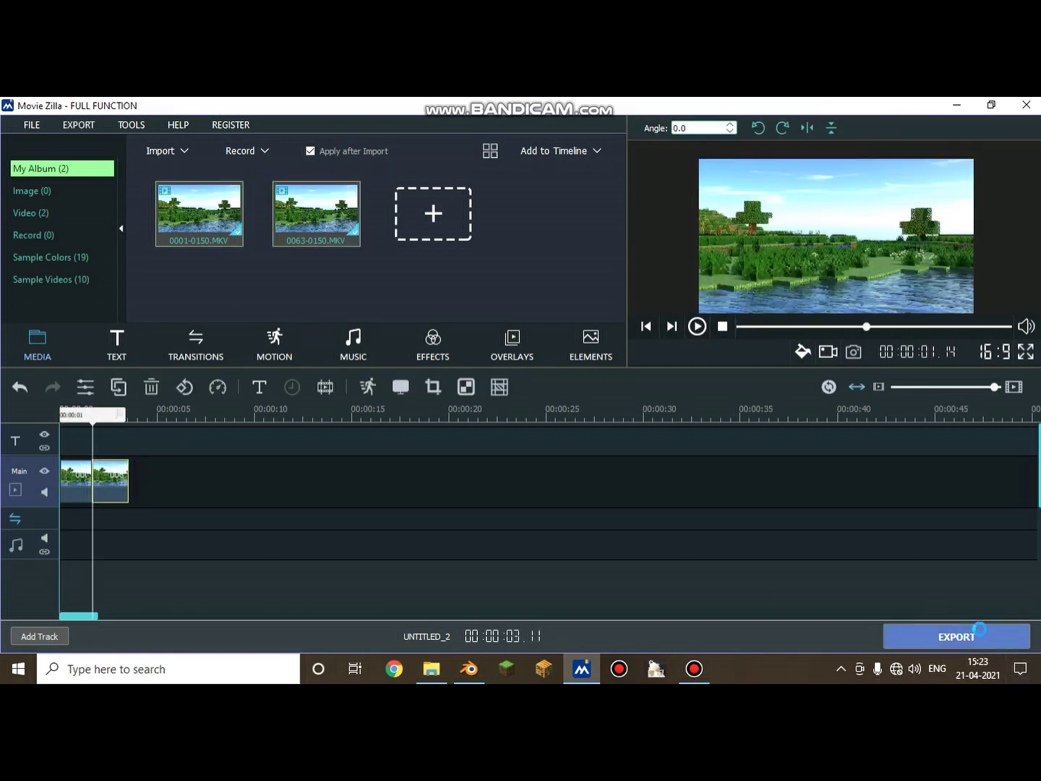
# - Open the export settings and examine the resolution options for a local MP4 file
pyautogui.click(979, 635)
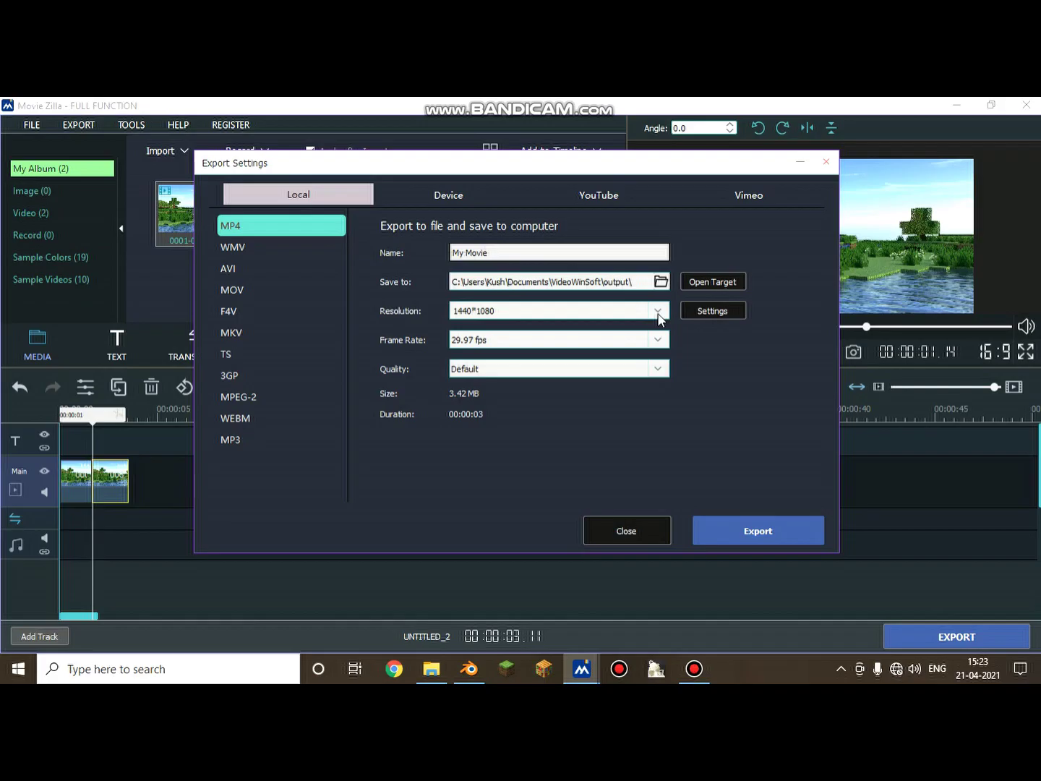
pyautogui.click(657, 311)
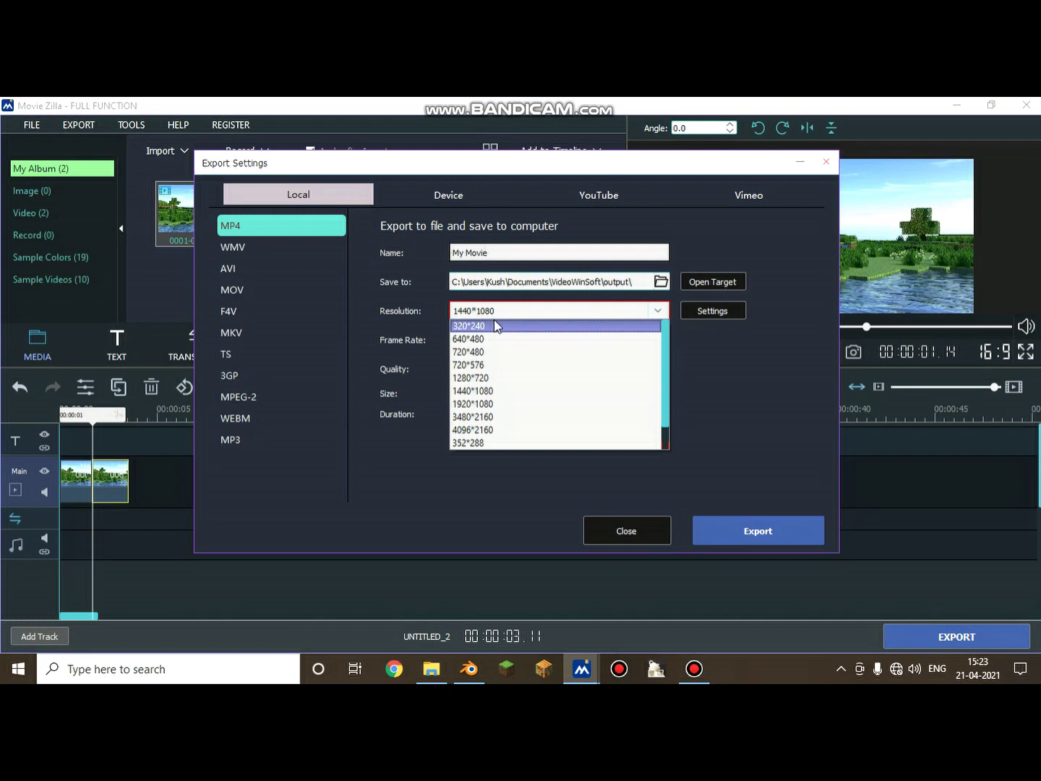
pyautogui.scroll(-1, 501, 348)
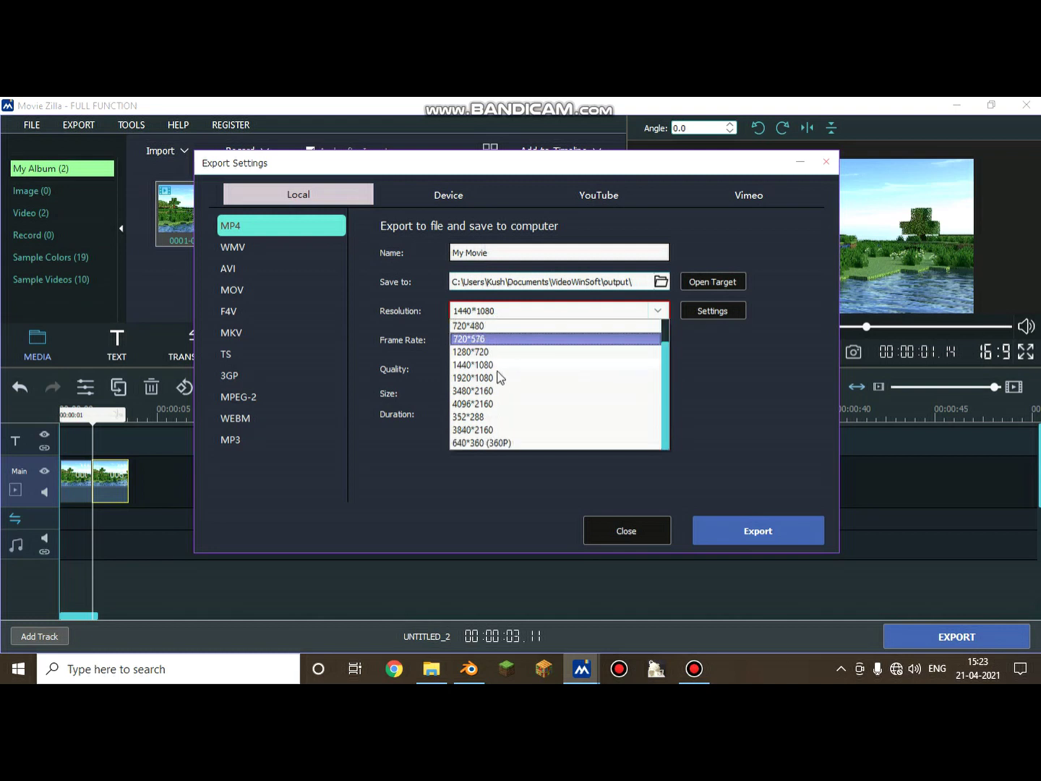
pyautogui.click(726, 413)
# - Review the YouTube and Vimeo upload settings, choosing 3840*2160 as the YouTube quality, and close the export settings without exporting
pyautogui.click(624, 196)
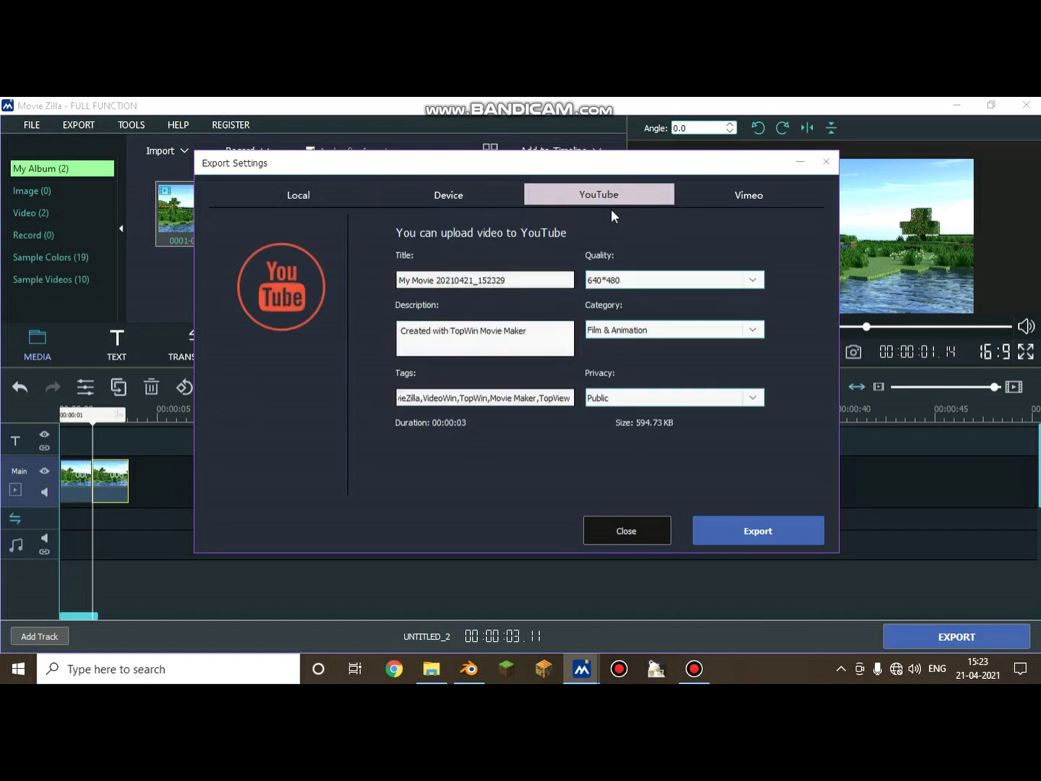
pyautogui.click(641, 283)
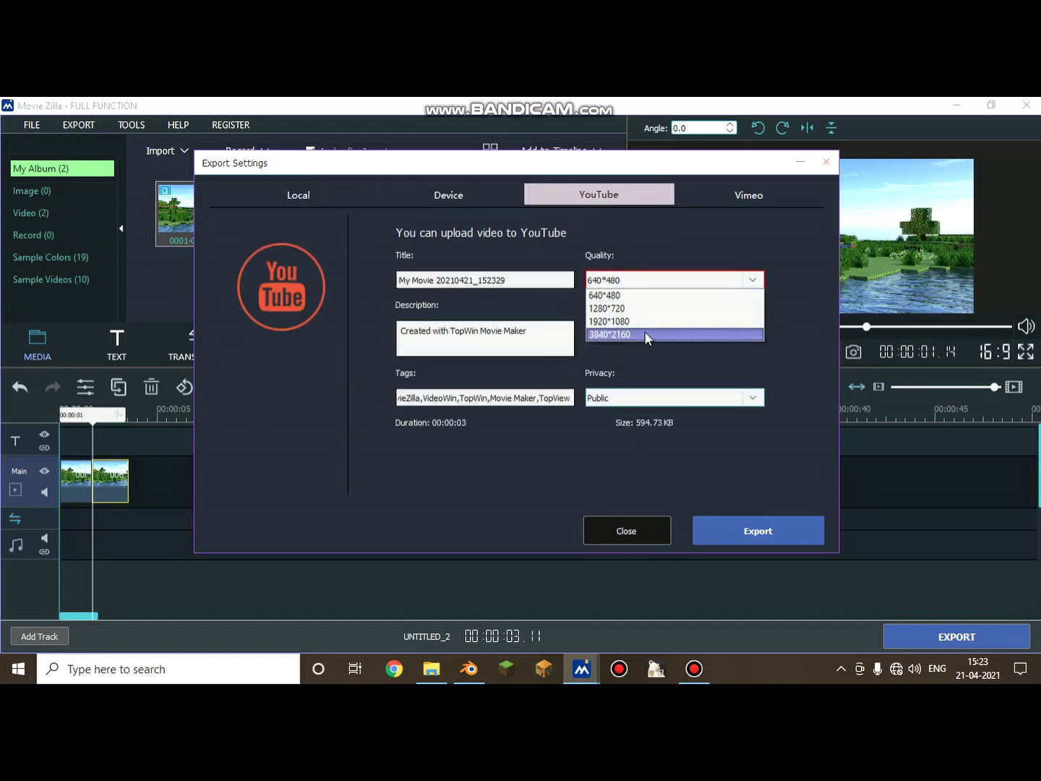
pyautogui.click(644, 334)
pyautogui.click(765, 201)
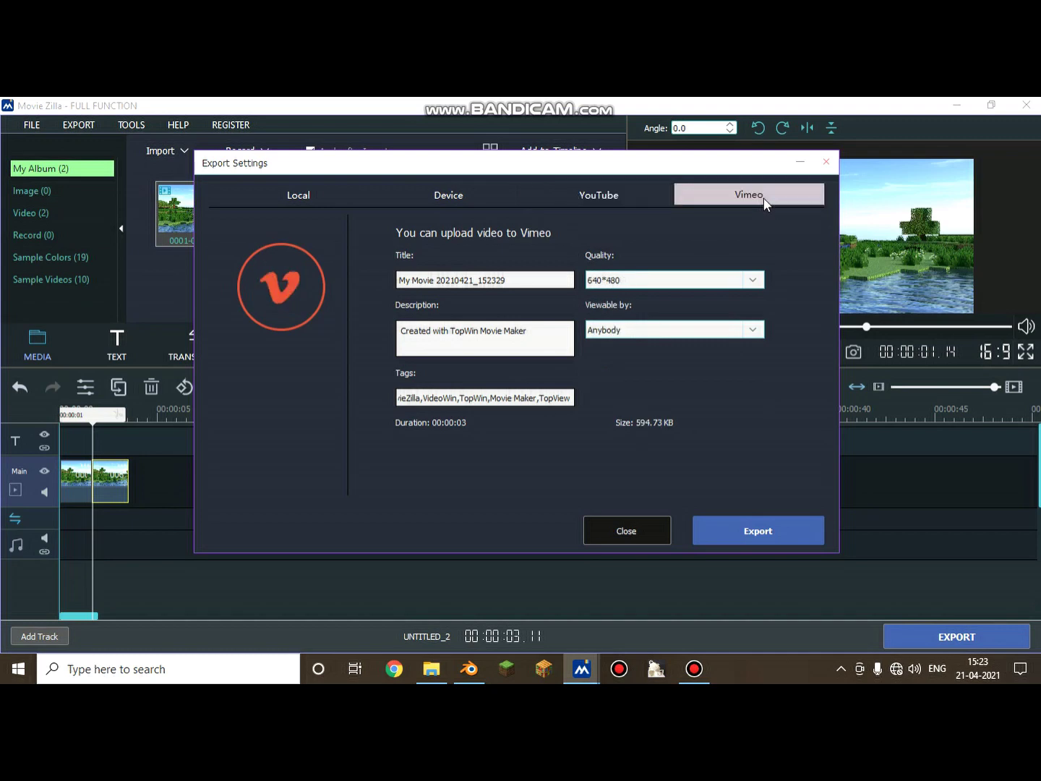
pyautogui.click(589, 192)
pyautogui.click(254, 199)
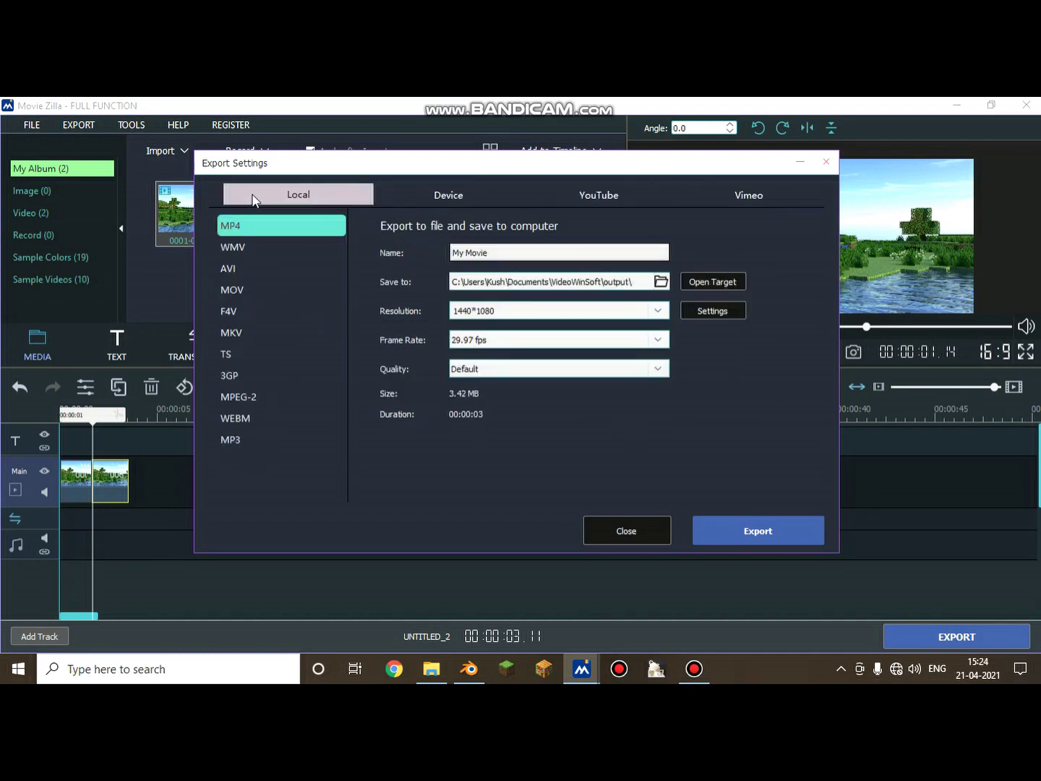
pyautogui.click(629, 531)
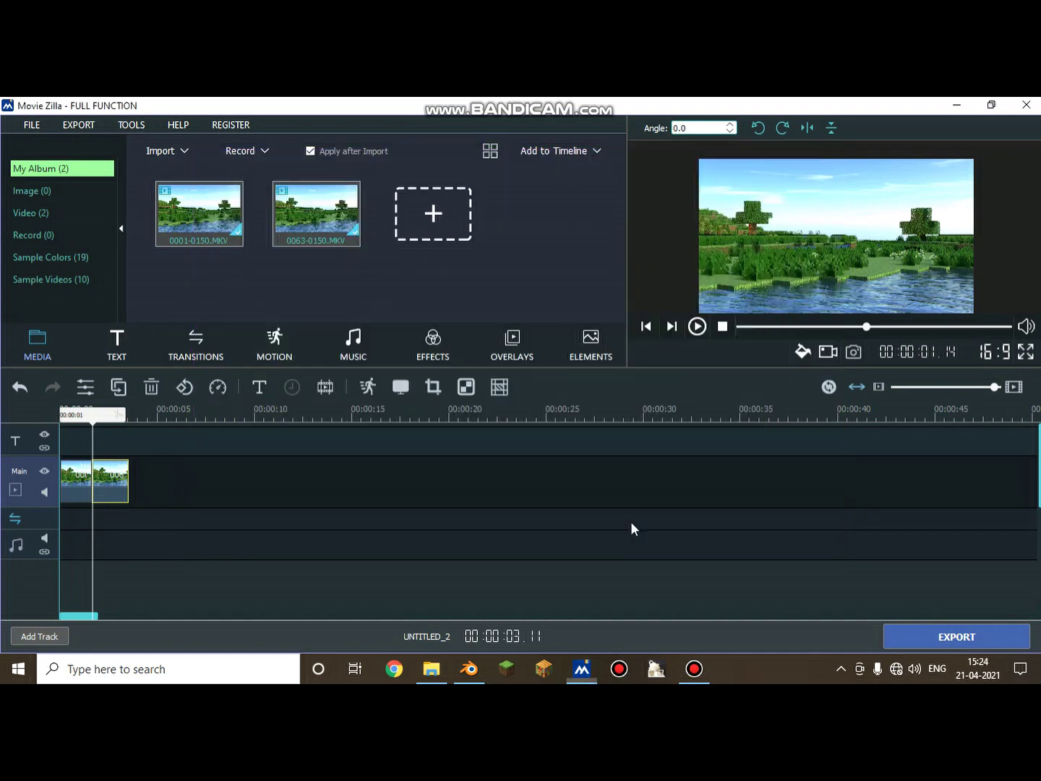
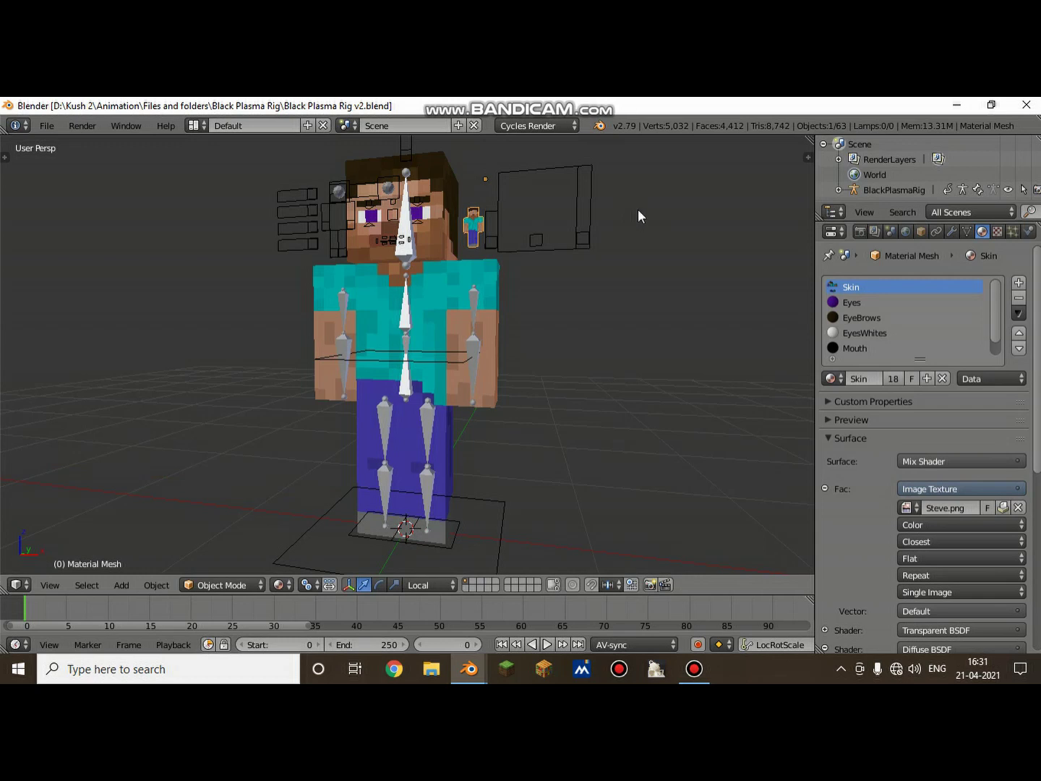
# - Put the BlackPlasmaRig armature in Pose Mode and move the left foot control forward about 0.18 along its local Z axis
pyautogui.scroll(-1, 629, 225)
pyautogui.moveTo(619, 234); pyautogui.dragTo(519, 238, button='middle')
pyautogui.rightClick(411, 462)
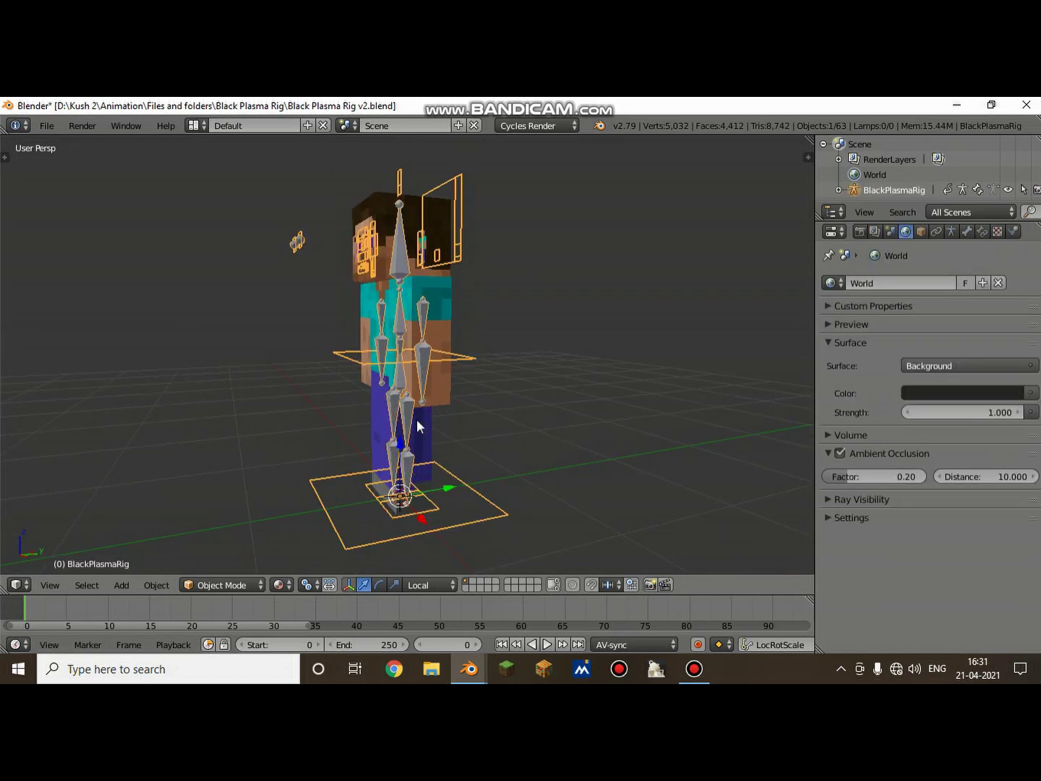
pyautogui.hotkey('ctrl', 'Tab')
pyautogui.rightClick(434, 505)
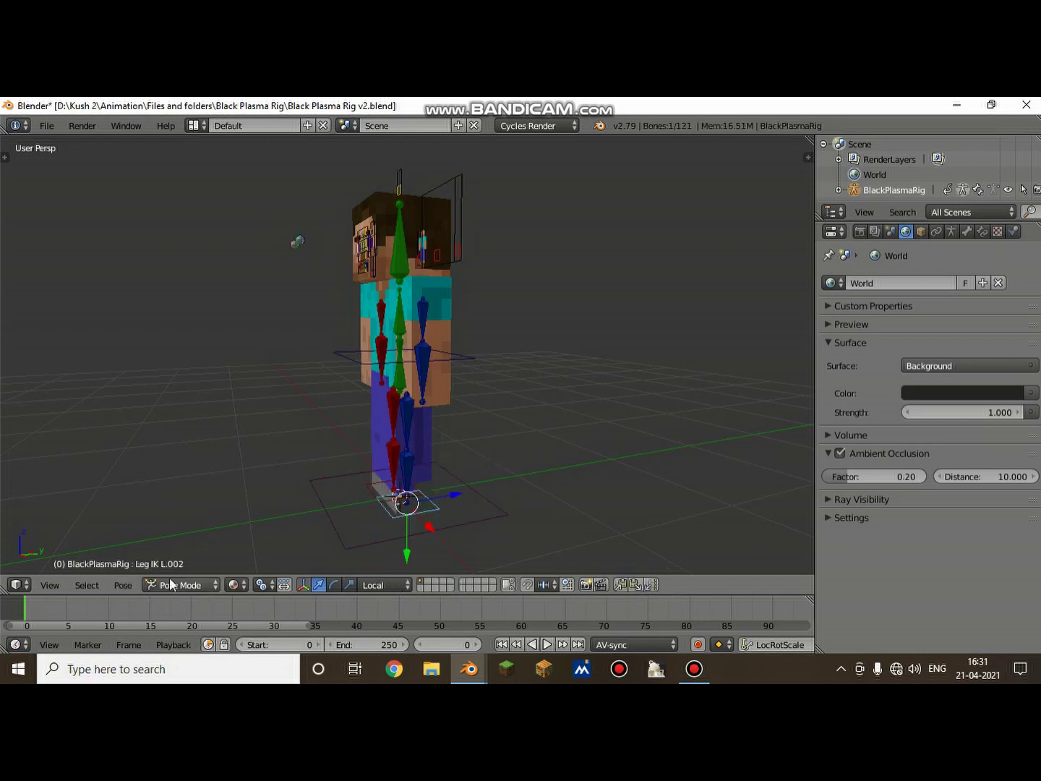
pyautogui.press('g')
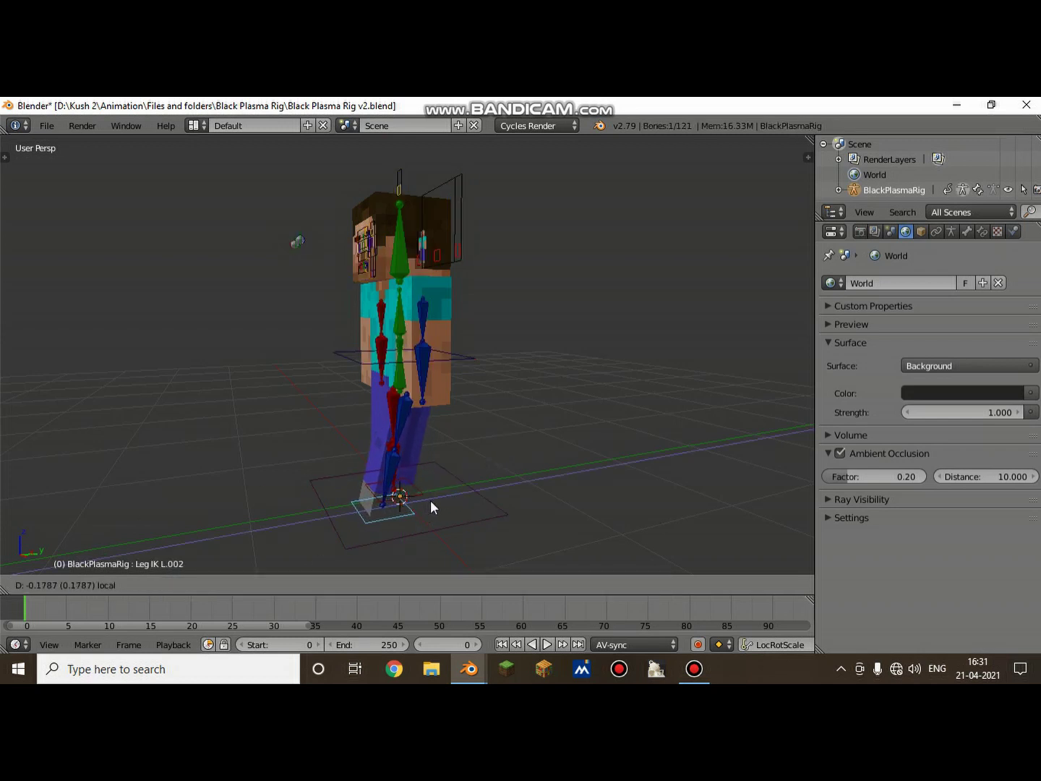
pyautogui.click(430, 501)
# - Move the right foot control backward along its local Z axis
pyautogui.rightClick(419, 494)
pyautogui.press('g')
pyautogui.press('z')
pyautogui.press('z')
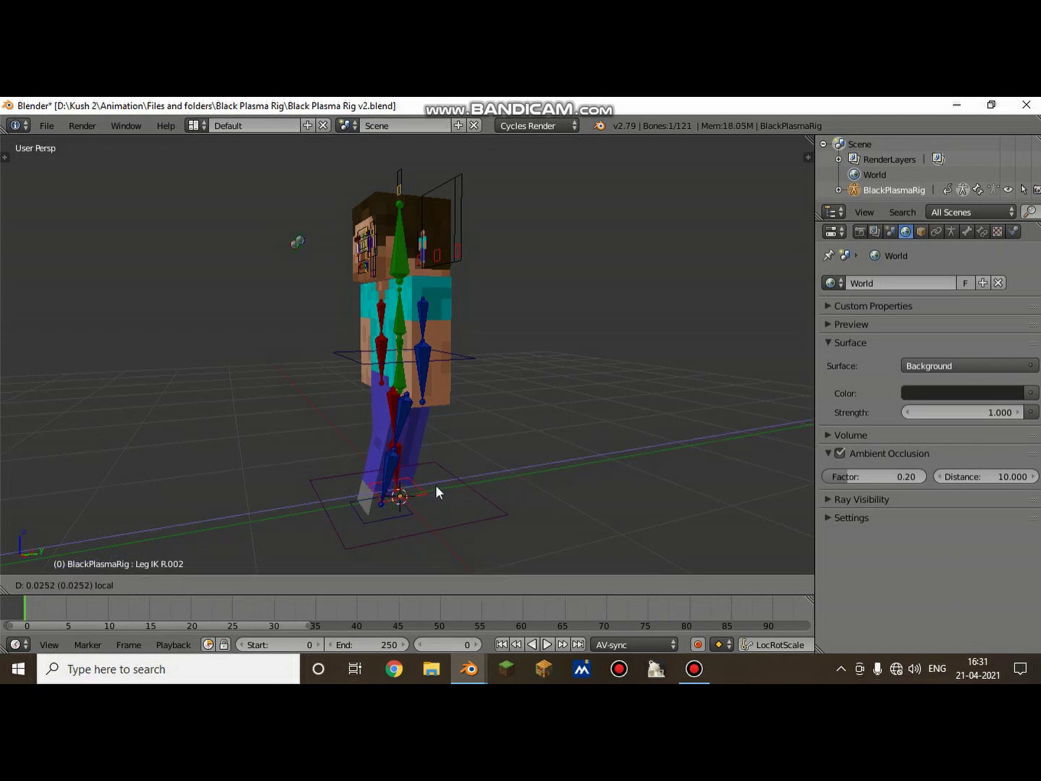
pyautogui.click(464, 471)
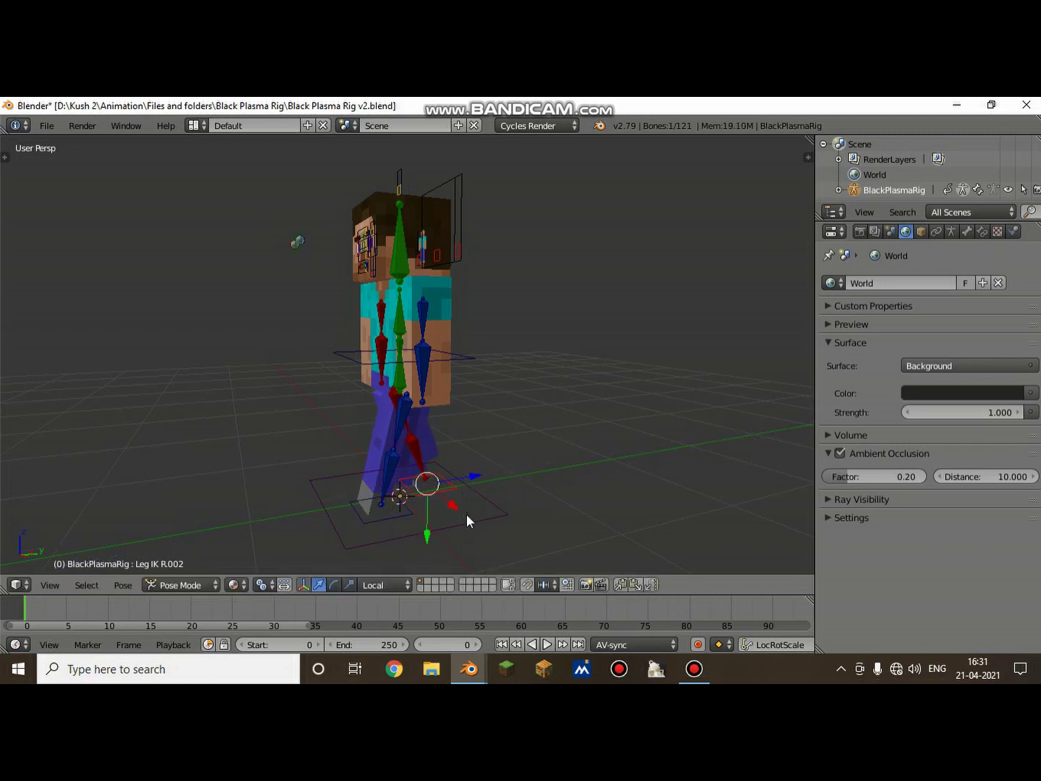
# - Switch to the Carrots Scene.blend window, look around the room beside the posed character, and close that window
pyautogui.moveTo(465, 671)
pyautogui.click(506, 630)
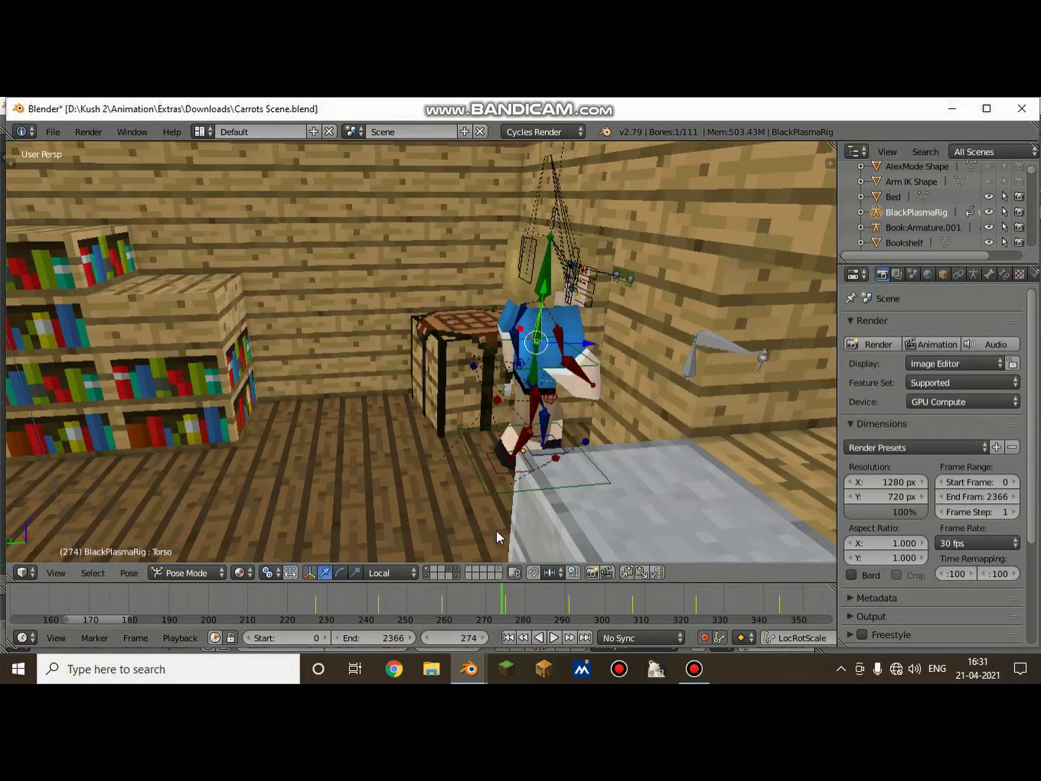
pyautogui.scroll(4, 497, 533)
pyautogui.moveTo(487, 466); pyautogui.dragTo(556, 481, button='middle')
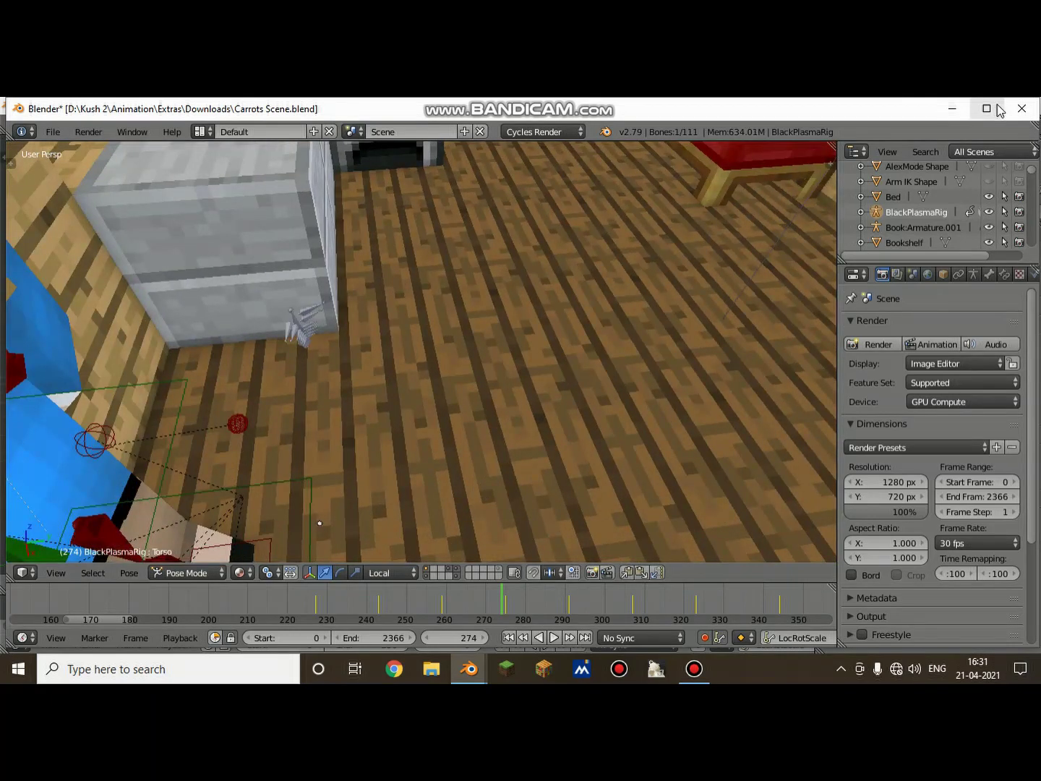
pyautogui.click(1021, 108)
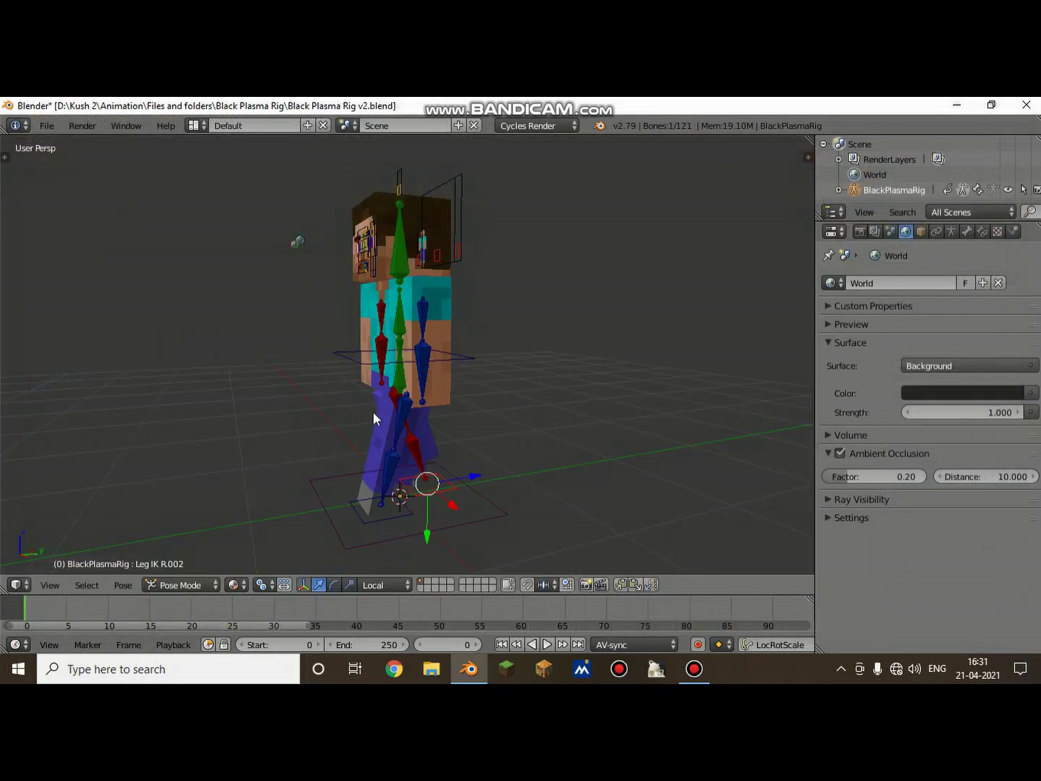
# - Turn on automatic keyframing and insert LocRotScale keyframes for all bones of the rig at frame 0
pyautogui.moveTo(372, 412); pyautogui.dragTo(368, 492, button='middle')
pyautogui.scroll(2, 369, 510)
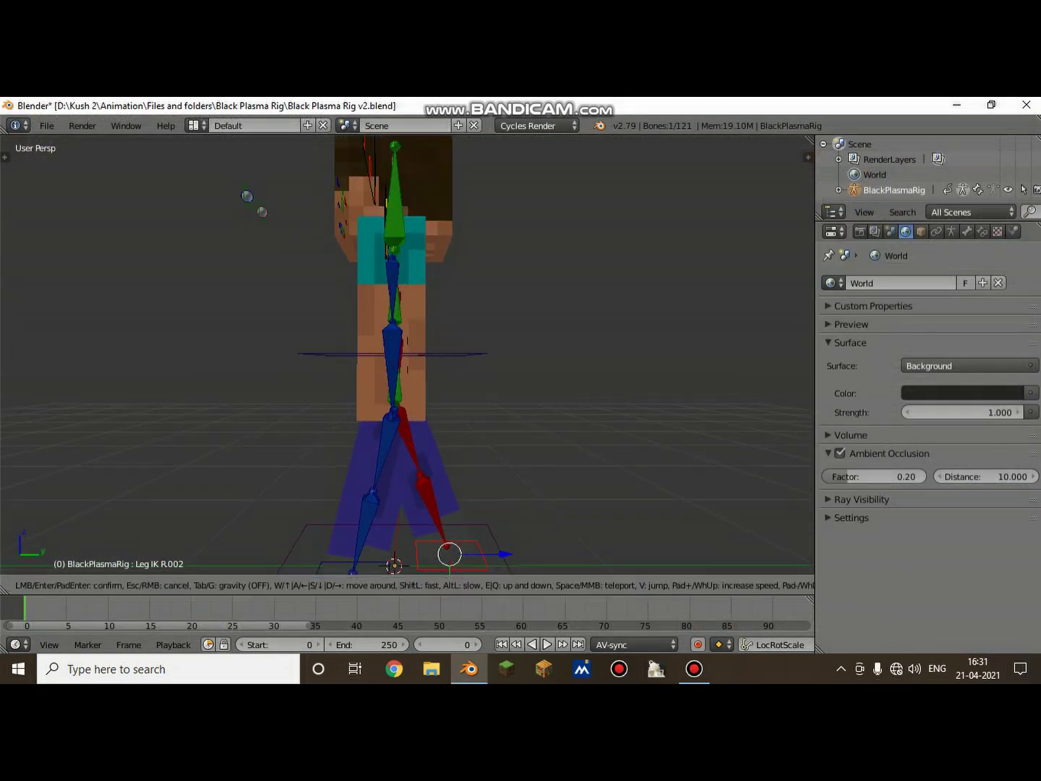
pyautogui.hotkey('shift', 'f')
pyautogui.press('w')
pyautogui.click(408, 356)
pyautogui.click(698, 642)
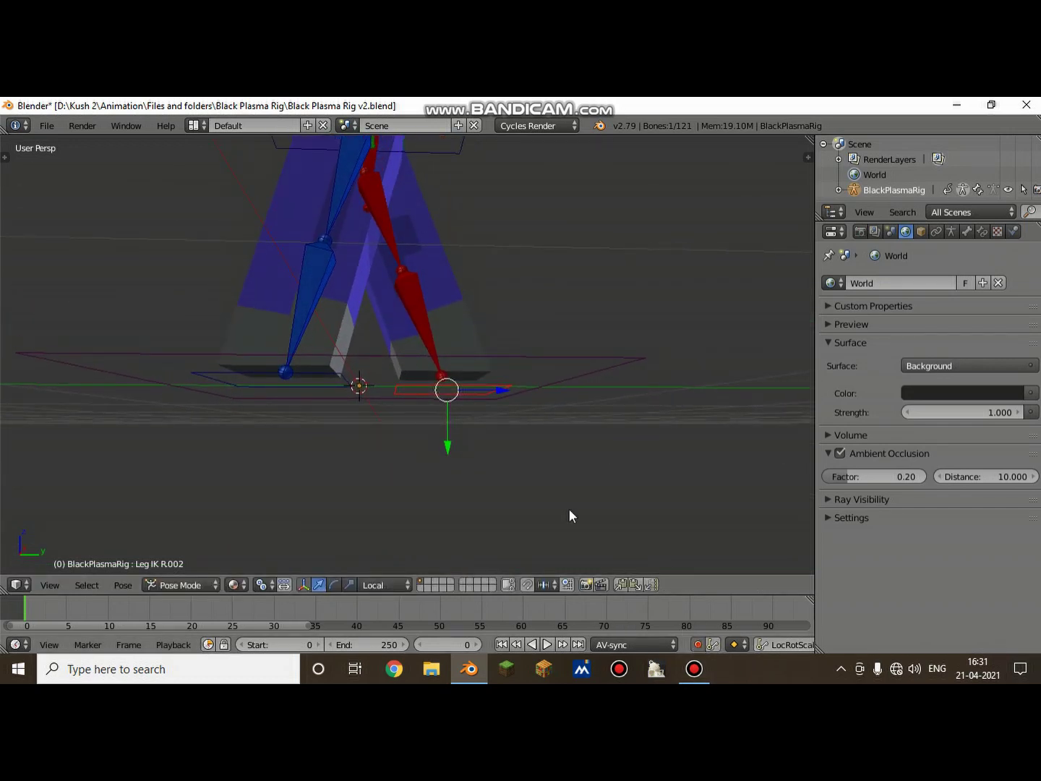
pyautogui.press('a')
pyautogui.press('a')
pyautogui.press('i')
# - Rotate the right foot control so the heel of the back foot lifts off the ground
pyautogui.rightClick(449, 392)
pyautogui.hotkey('shift', 'f')
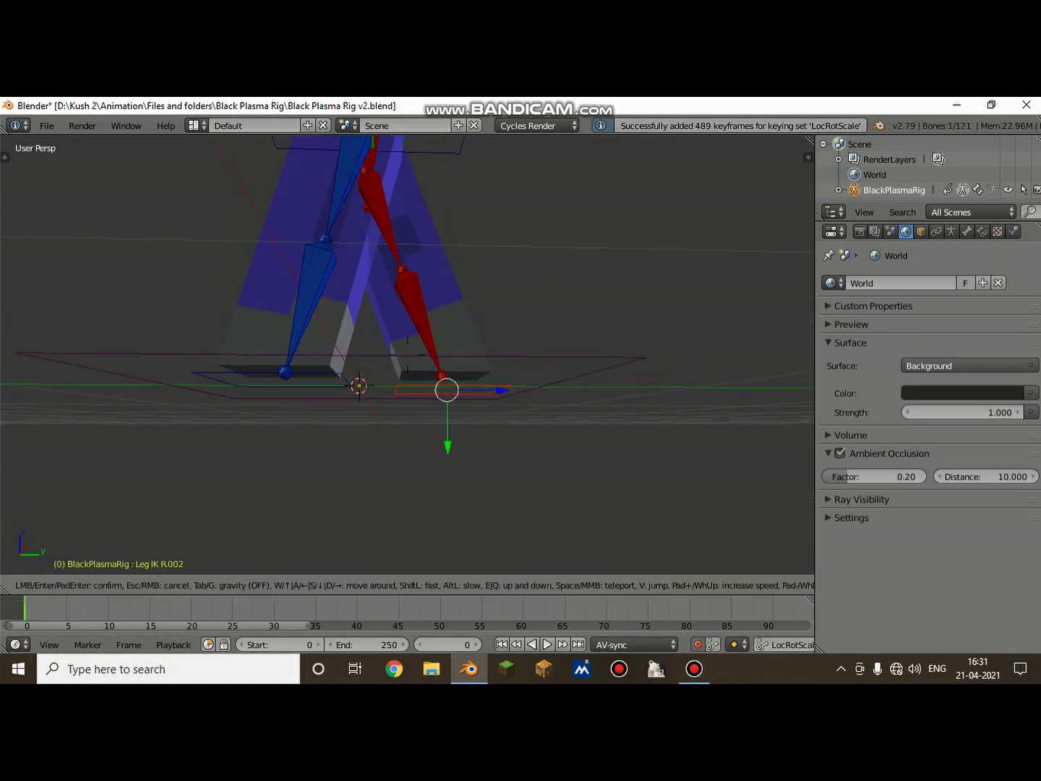
pyautogui.press('w')
pyautogui.click(406, 354)
pyautogui.click(335, 584)
pyautogui.moveTo(420, 415)
pyautogui.mouseDown()
pyautogui.moveTo(430, 410)
pyautogui.moveTo(422, 421)
pyautogui.mouseUp()
# - Rotate the left foot control so the toes of the front foot point upward
pyautogui.rightClick(244, 516)
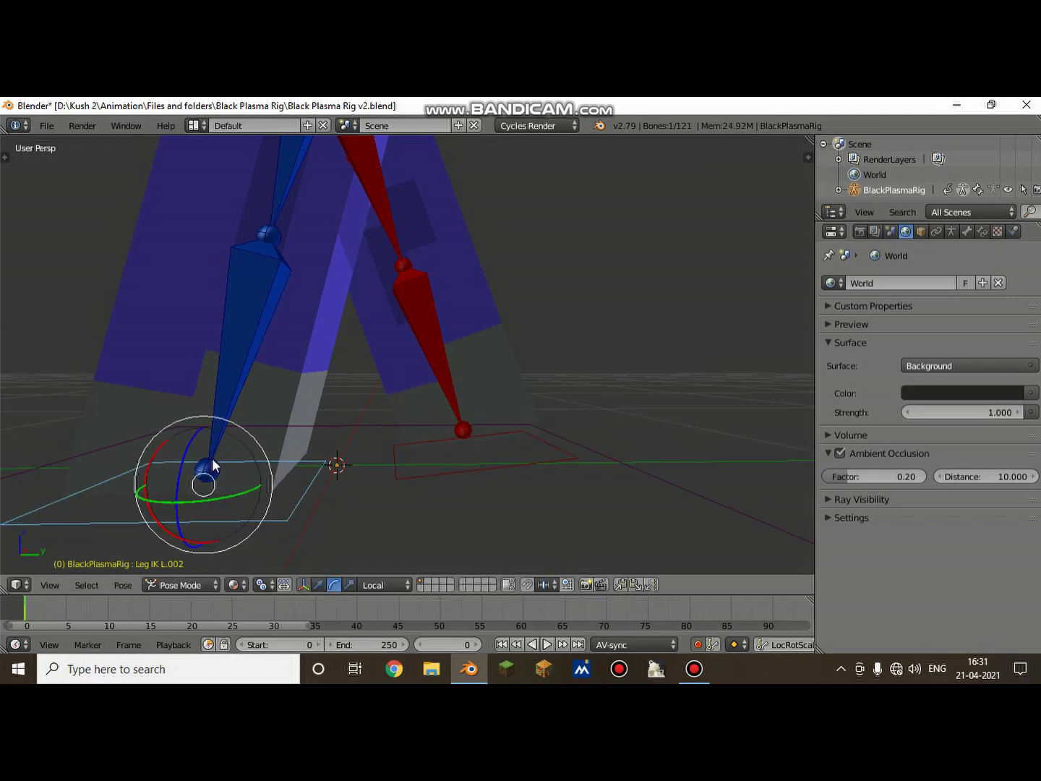
pyautogui.moveTo(167, 534); pyautogui.dragTo(150, 522)
pyautogui.moveTo(151, 522); pyautogui.dragTo(402, 369, button='middle')
# - Lower the pelvis bone along the Z axis so that both knees bend
pyautogui.rightClick(365, 387)
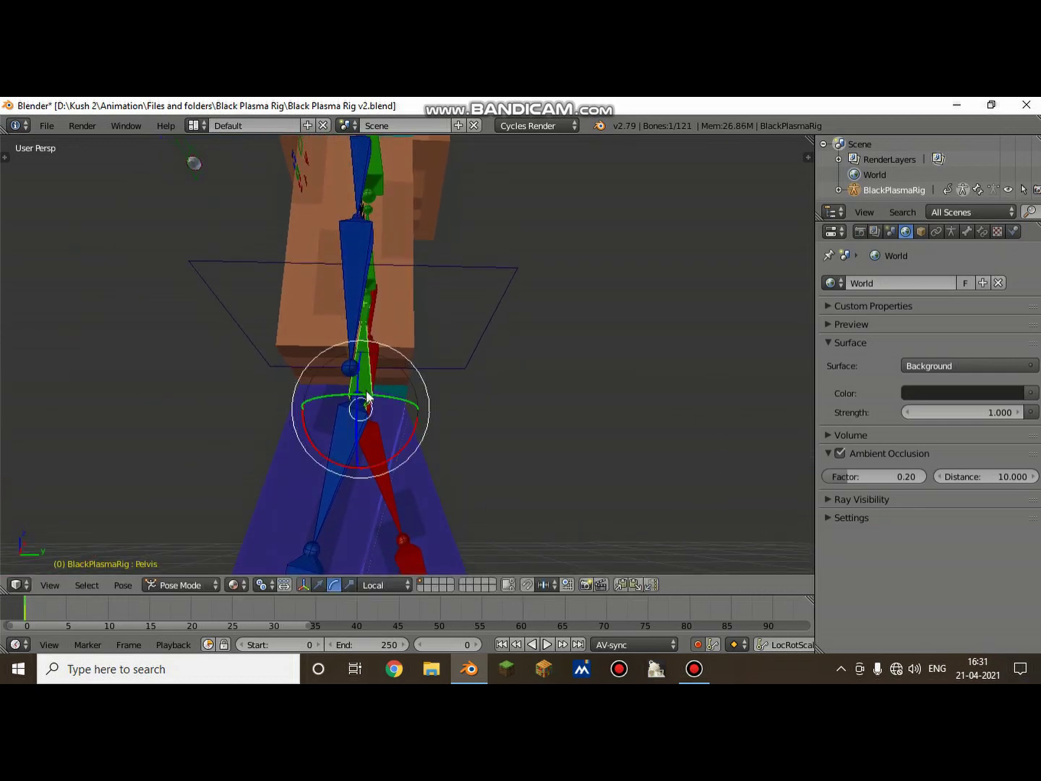
pyautogui.press('g')
pyautogui.press('z')
pyautogui.click(365, 418)
# - Select the left foot control and switch to the translate manipulator
pyautogui.hotkey('shift', 'f')
pyautogui.press('w')
pyautogui.press('a')
pyautogui.press('s')
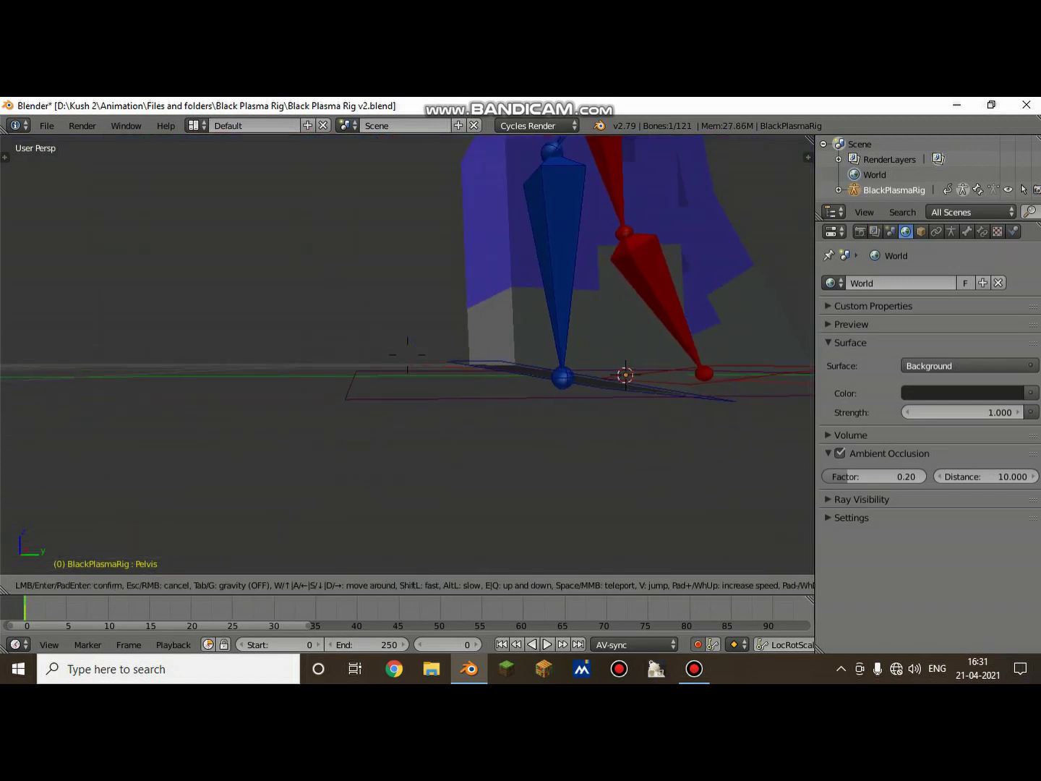
pyautogui.press('d')
pyautogui.click(465, 384)
pyautogui.rightClick(435, 393)
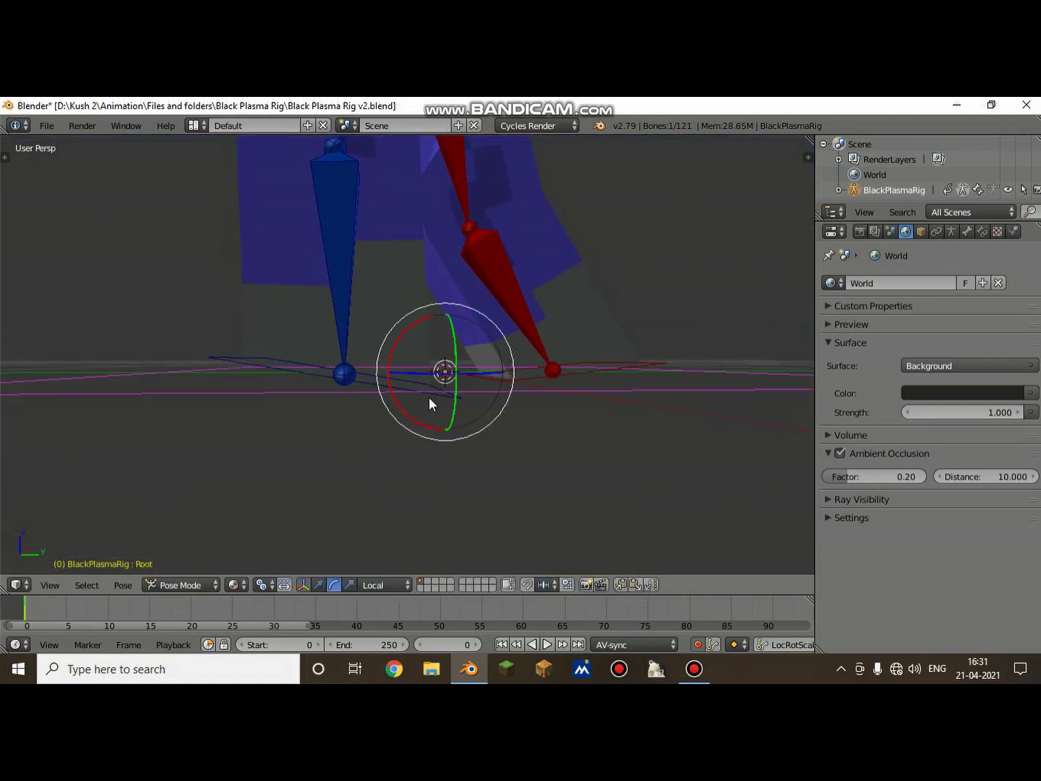
pyautogui.rightClick(368, 380)
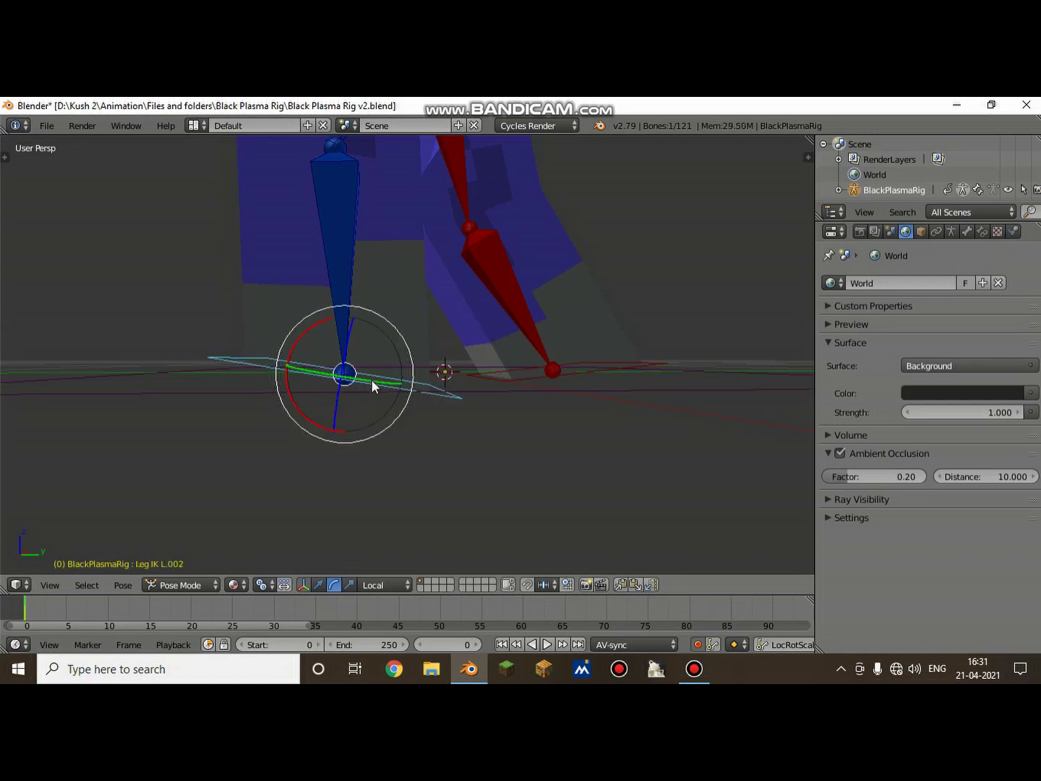
pyautogui.click(319, 584)
# - Try to move the left foot control farther forward along its local axis, and undo the move
pyautogui.moveTo(400, 382); pyautogui.dragTo(343, 376)
pyautogui.hotkey('shift', 'f')
pyautogui.press('s')
pyautogui.press('e')
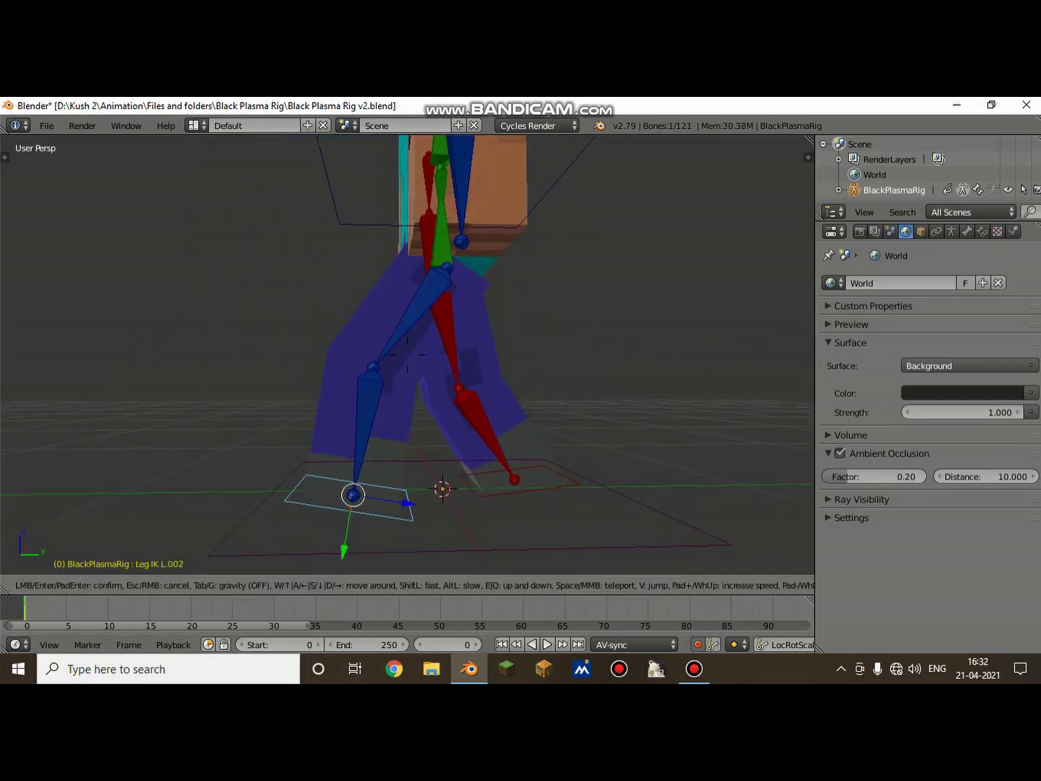
pyautogui.press('w')
pyautogui.click(484, 534)
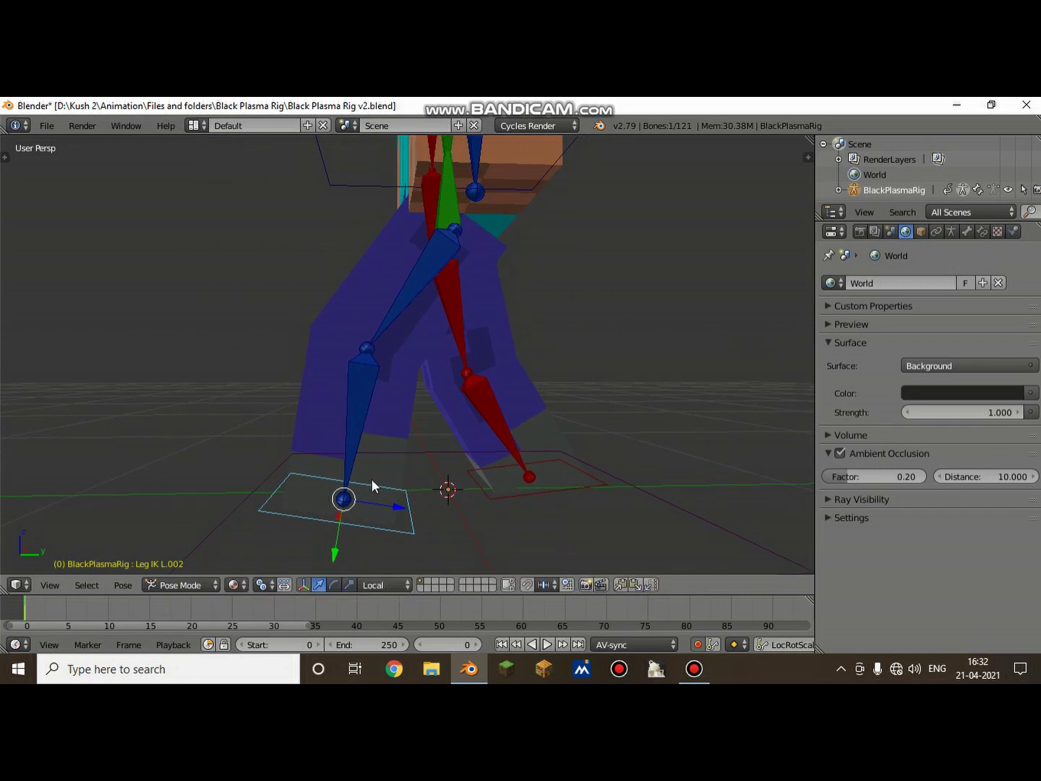
pyautogui.hotkey('ctrl', 'z')
# - Try to move the left foot control forward in Global orientation, and return the transform orientation to Local
pyautogui.click(380, 583)
pyautogui.click(379, 568)
pyautogui.moveTo(433, 507); pyautogui.dragTo(395, 505)
pyautogui.rightClick(399, 517)
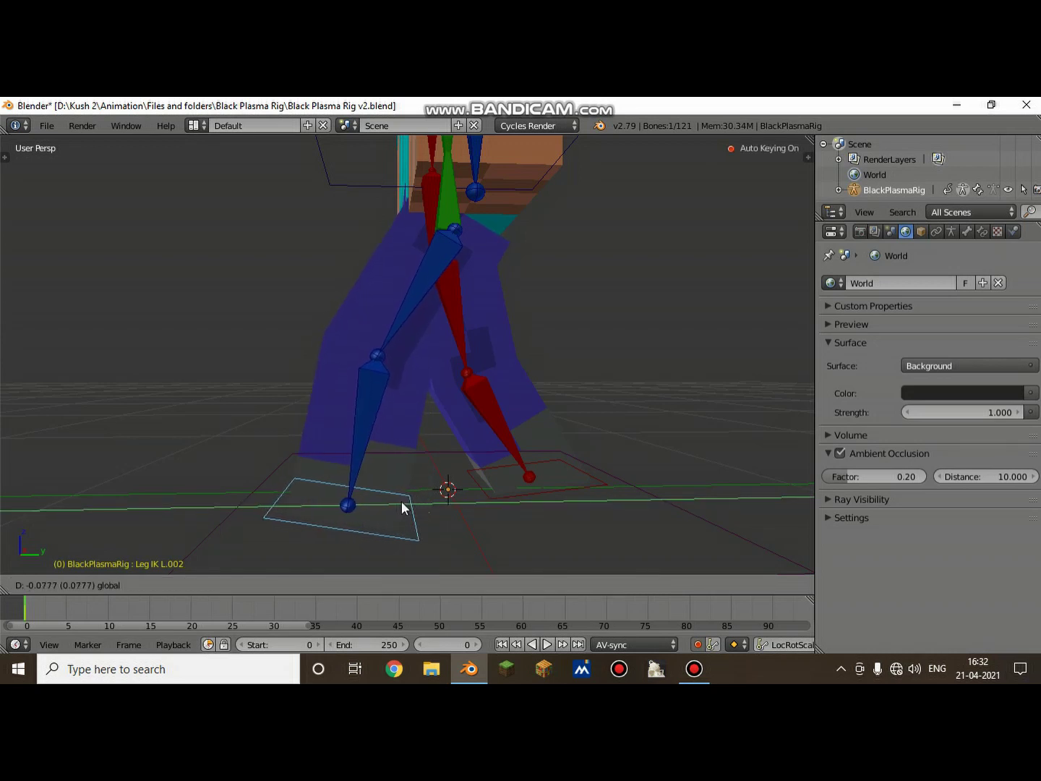
pyautogui.rightClick(402, 501)
pyautogui.click(394, 585)
pyautogui.click(389, 550)
# - Move the left foot control farther forward along its local Z axis to lengthen the stride
pyautogui.moveTo(428, 515); pyautogui.dragTo(391, 515)
pyautogui.hotkey('shift', 'f')
pyautogui.press('q')
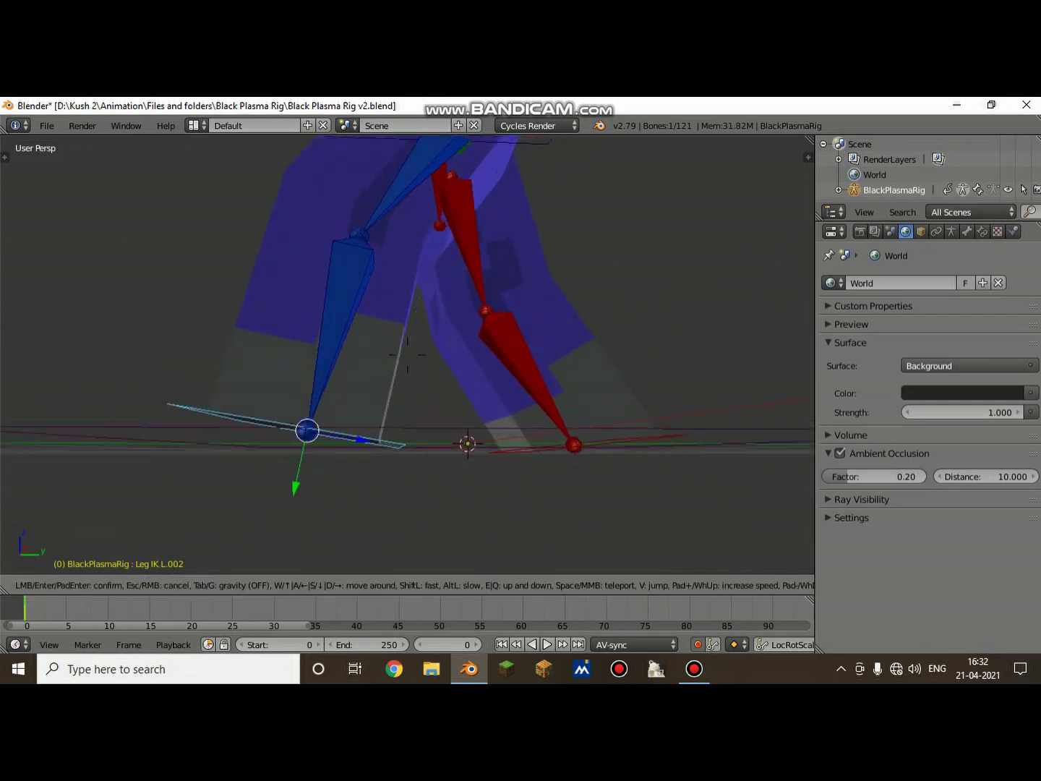
pyautogui.press('w')
pyautogui.press('s')
pyautogui.press('q')
pyautogui.press('e')
pyautogui.click(407, 414)
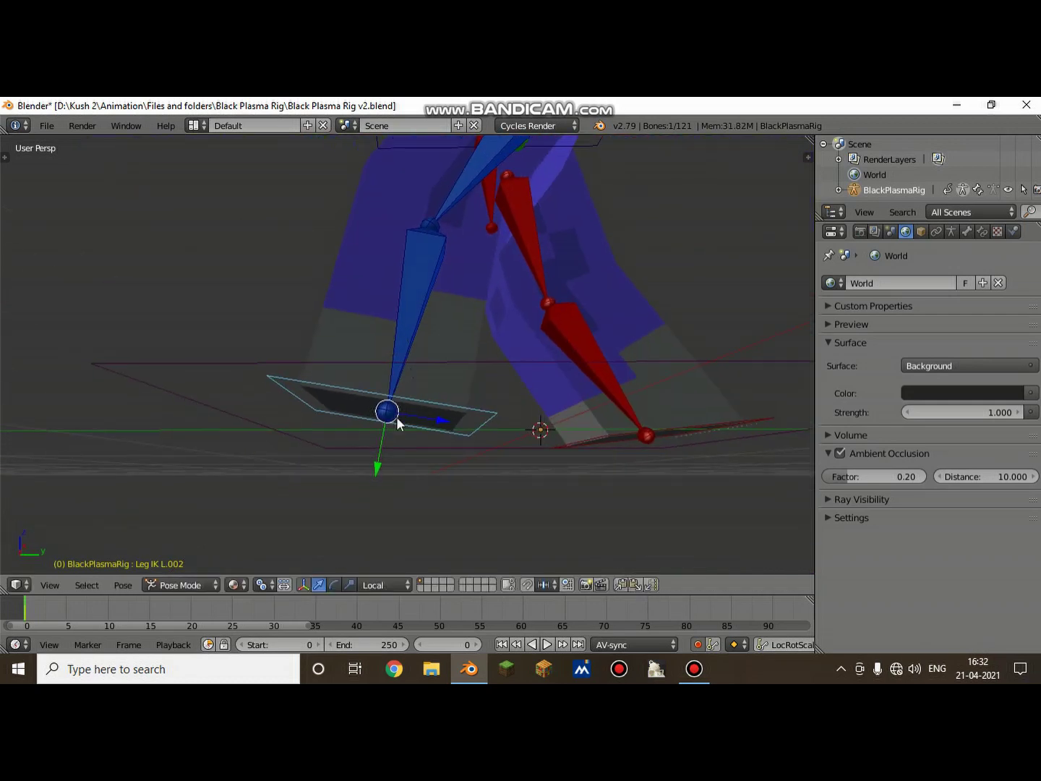
# - Rotate the left upper arm outward and forward from the body with the rotation manipulator
pyautogui.hotkey('shift', 'f')
pyautogui.press('w')
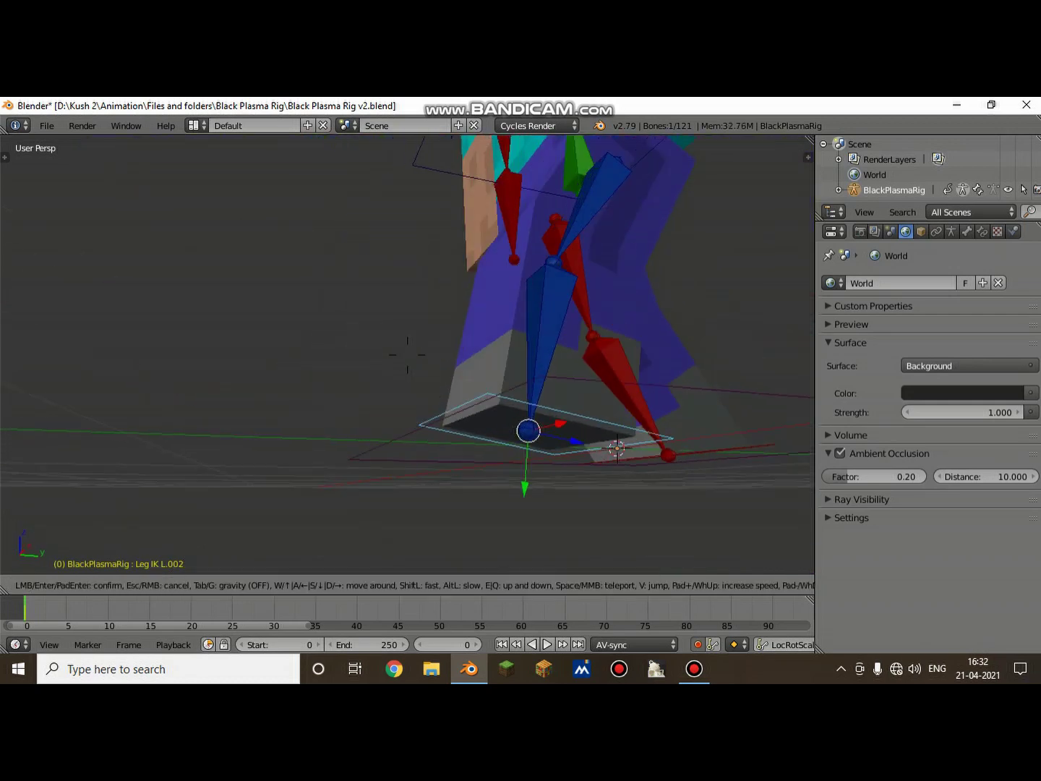
pyautogui.press('s')
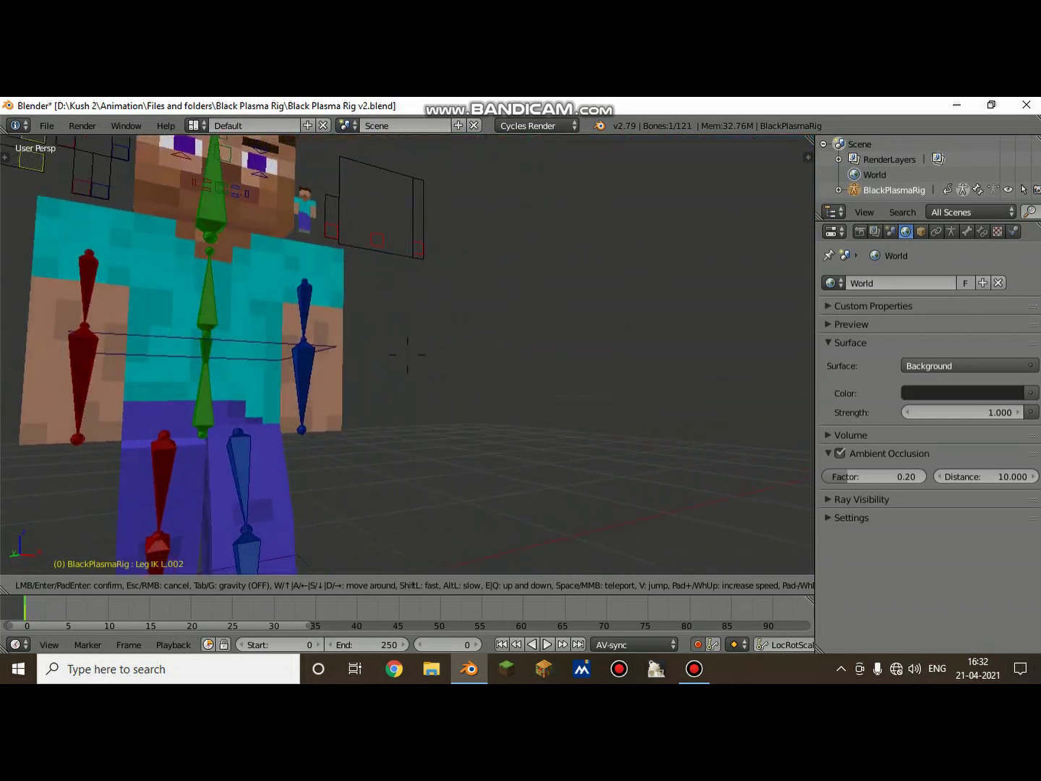
pyautogui.press('w')
pyautogui.click(390, 332)
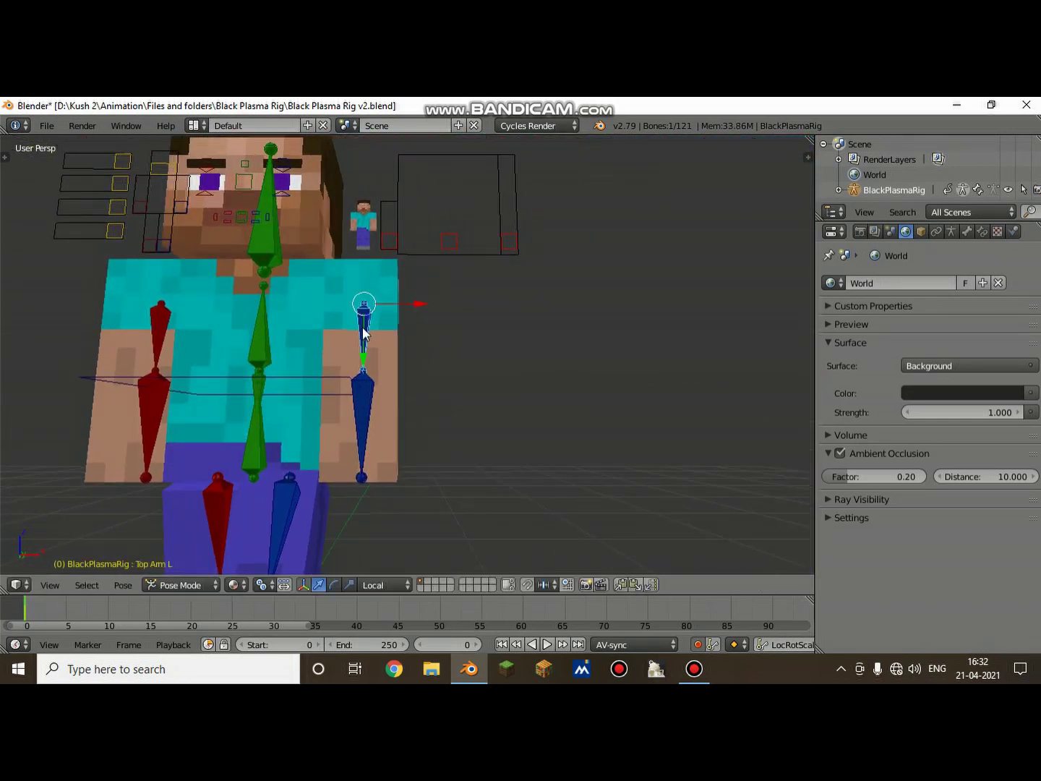
pyautogui.click(334, 578)
pyautogui.moveTo(360, 349); pyautogui.dragTo(401, 348)
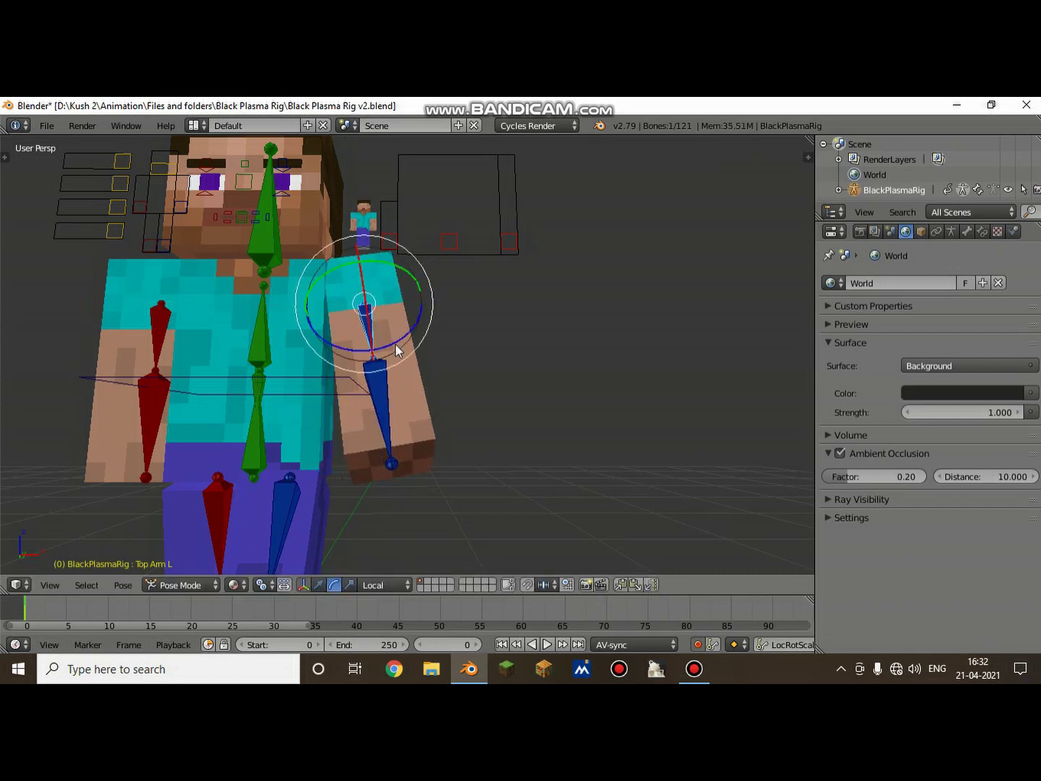
pyautogui.hotkey('shift', 'f')
pyautogui.click(408, 361)
pyautogui.moveTo(427, 299); pyautogui.dragTo(400, 297)
pyautogui.rightClick(407, 411)
pyautogui.press('r')
pyautogui.rightClick(406, 292)
pyautogui.moveTo(402, 366); pyautogui.dragTo(418, 345, button='middle')
pyautogui.press('r')
pyautogui.press('Escape')
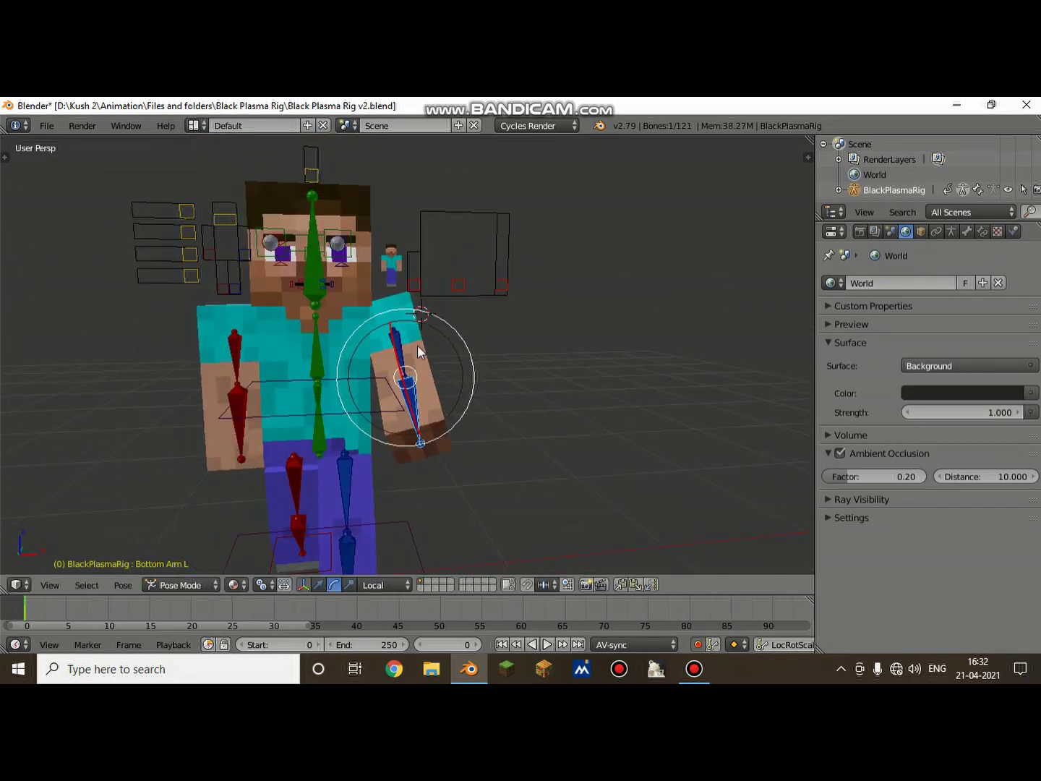
# - Select the left upper arm bone again and refine its rotation at the shoulder
pyautogui.rightClick(401, 333)
pyautogui.press('r')
pyautogui.click(391, 330)
pyautogui.moveTo(385, 338); pyautogui.dragTo(407, 368)
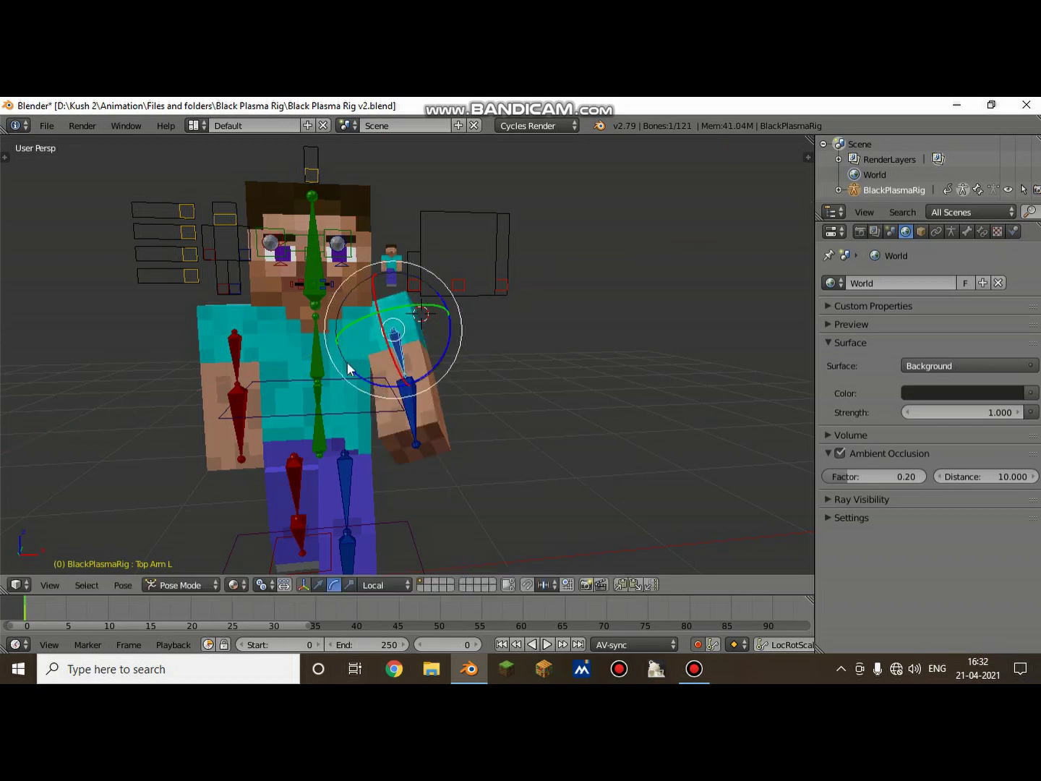
pyautogui.hotkey('shift', 'f')
pyautogui.press('w')
pyautogui.press('q')
pyautogui.press('s')
pyautogui.click(407, 355)
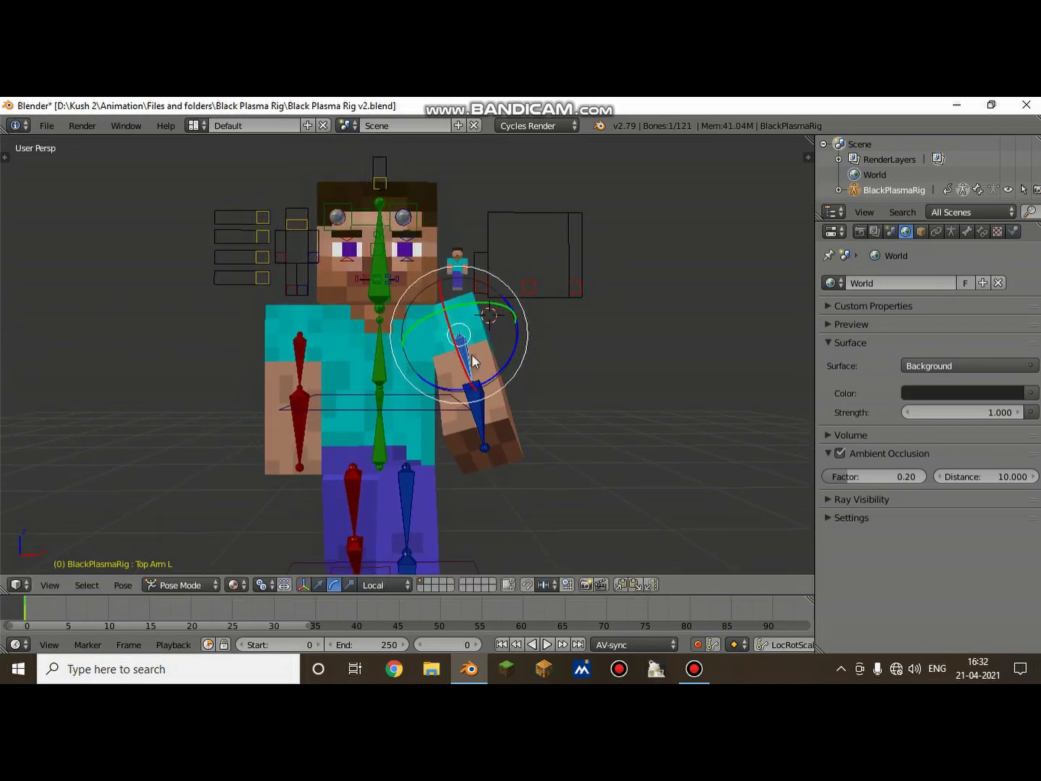
# - Rotate the left upper arm about -2 degrees around its local Z axis and twist it around its local Y axis
pyautogui.press('r')
pyautogui.press('r')
pyautogui.moveTo(470, 355); pyautogui.dragTo(423, 376)
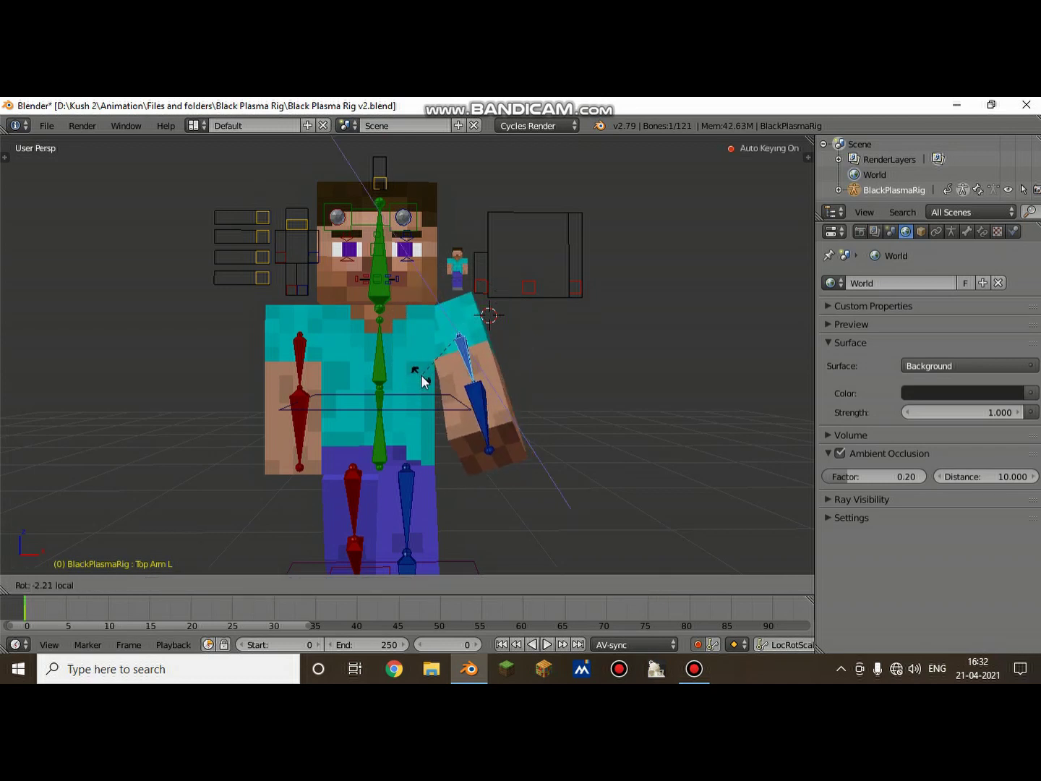
pyautogui.click(425, 380)
pyautogui.press('r')
pyautogui.press('y')
pyautogui.press('y')
pyautogui.click(498, 308)
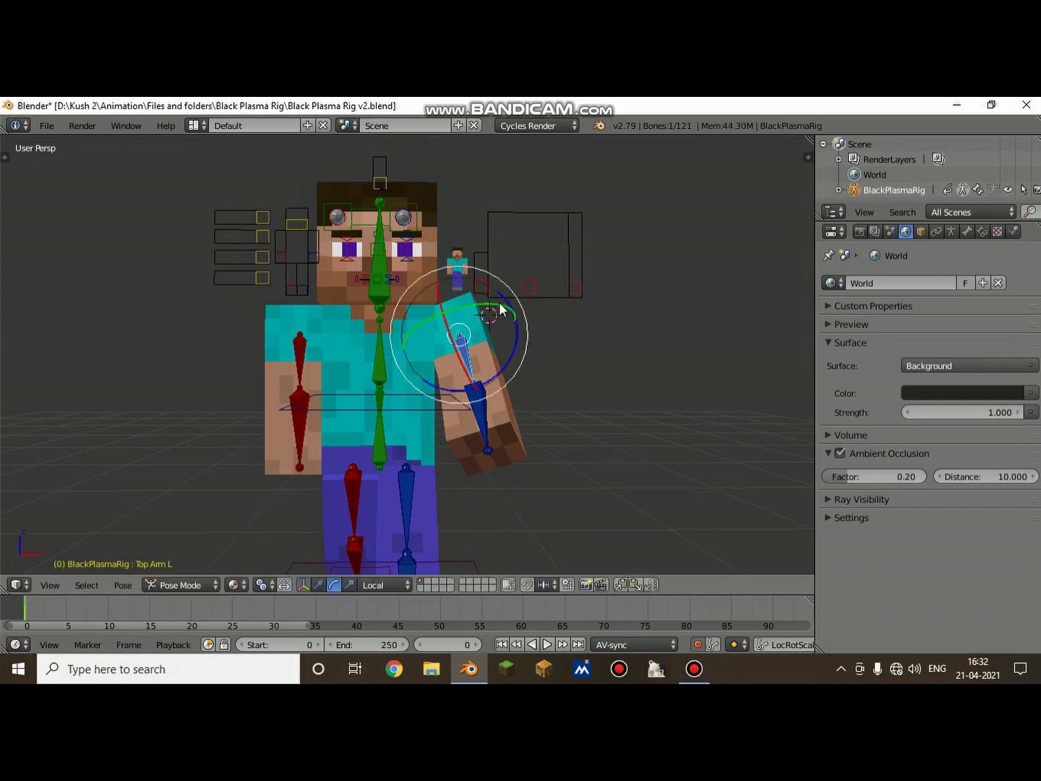
# - Swing the right upper arm backward about 27 degrees around its local X axis
pyautogui.moveTo(372, 361); pyautogui.dragTo(297, 397, button='middle')
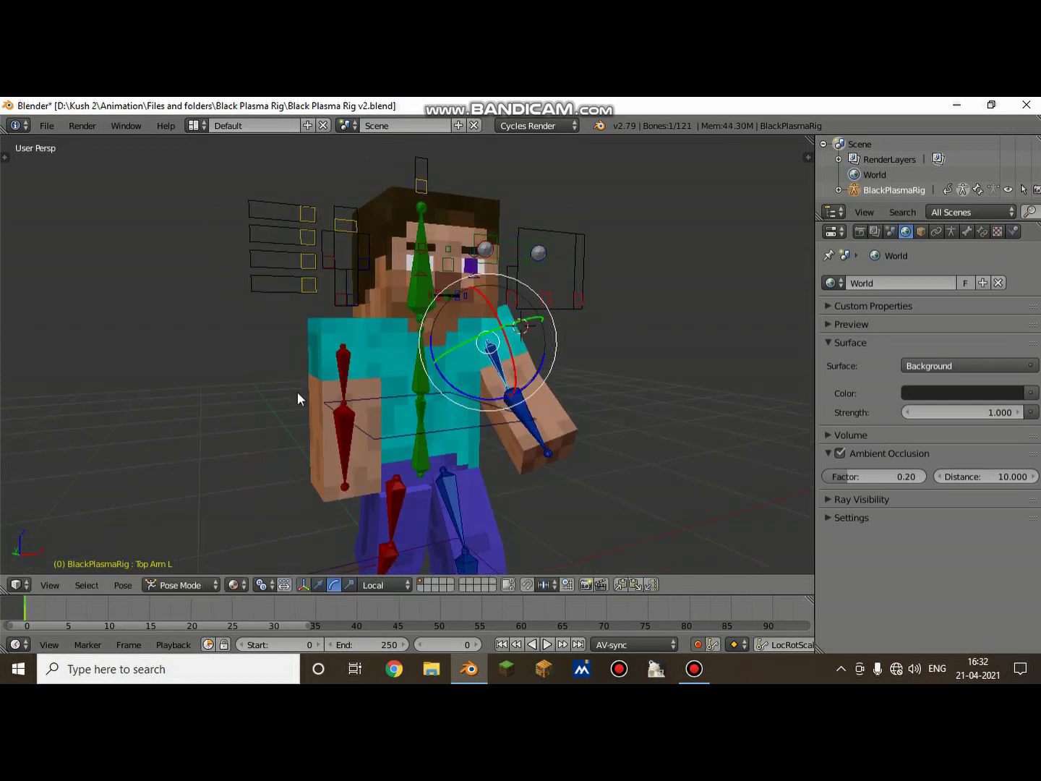
pyautogui.rightClick(341, 373)
pyautogui.press('r')
pyautogui.press('x')
pyautogui.press('x')
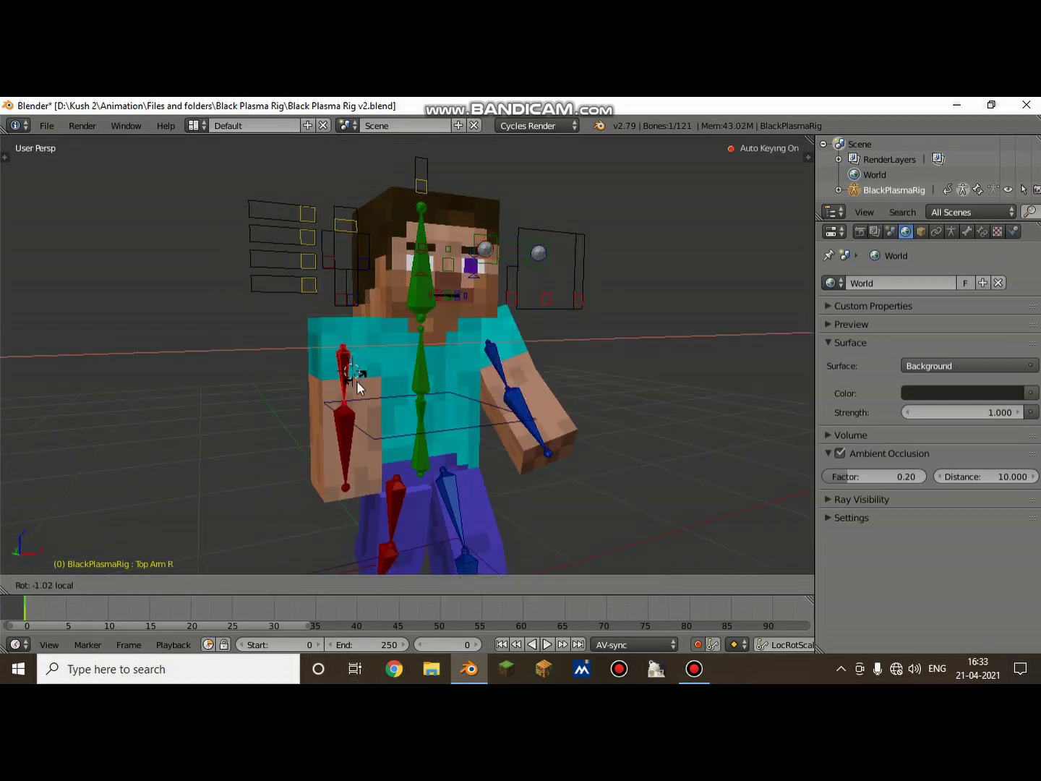
pyautogui.click(329, 409)
pyautogui.moveTo(295, 326); pyautogui.dragTo(297, 322)
pyautogui.moveTo(316, 339); pyautogui.dragTo(282, 332, button='middle')
# - Bend the right lower arm with a free trackball rotation and refine the rotation of the arm pose
pyautogui.rightClick(309, 433)
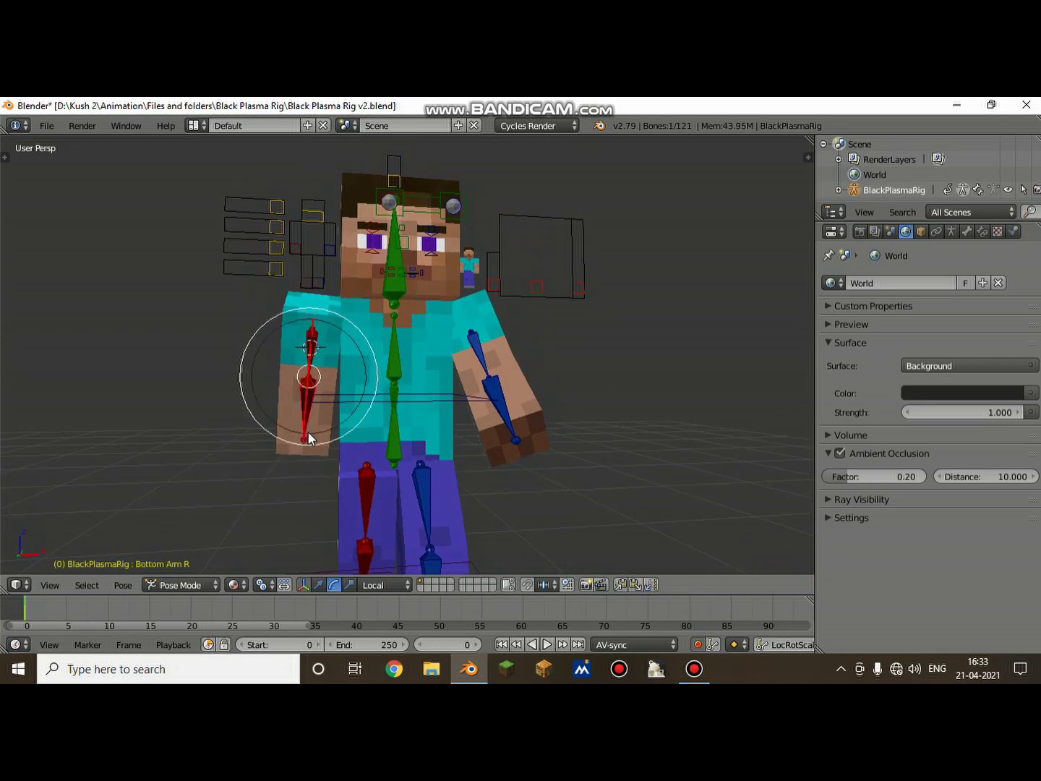
pyautogui.press('r')
pyautogui.press('z')
pyautogui.press('r')
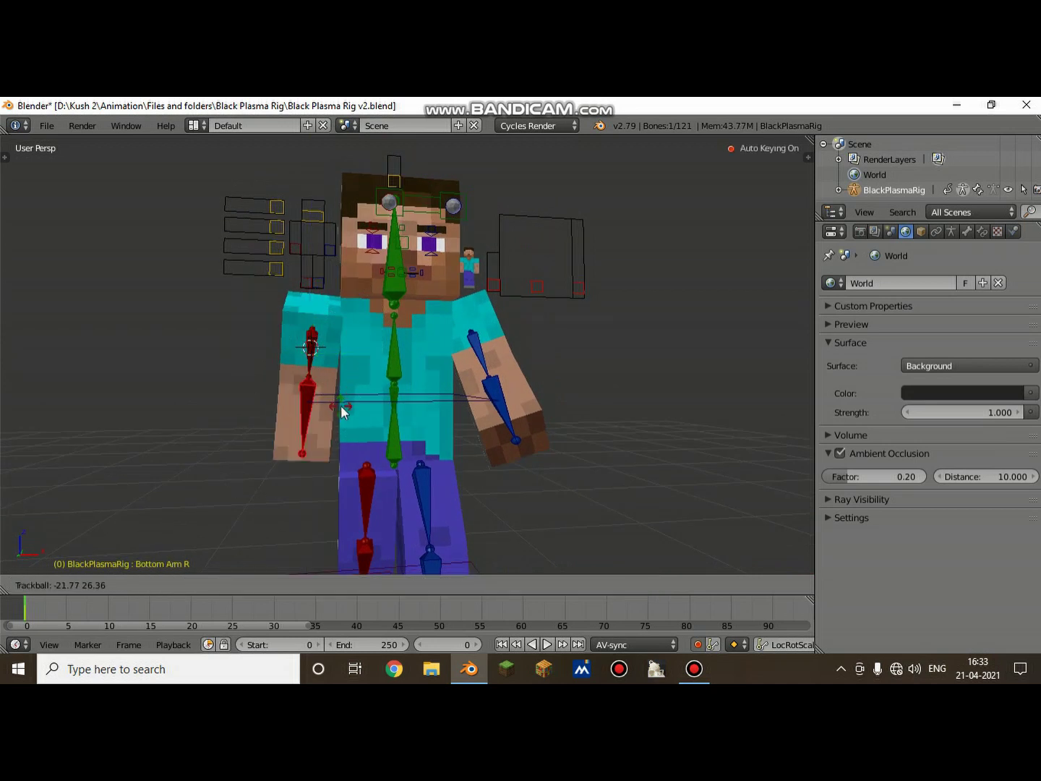
pyautogui.click(338, 414)
pyautogui.moveTo(338, 415); pyautogui.dragTo(482, 389, button='middle')
pyautogui.press('r')
pyautogui.click(462, 427)
# - Select the torso bone and twist it slightly around its local Y axis
pyautogui.rightClick(460, 364)
pyautogui.moveTo(496, 393)
pyautogui.mouseDown()
pyautogui.moveTo(514, 394)
pyautogui.moveTo(500, 397)
pyautogui.mouseUp()
pyautogui.moveTo(501, 398); pyautogui.dragTo(459, 492, button='middle')
pyautogui.scroll(-2, 485, 405)
pyautogui.scroll(3, 484, 405)
pyautogui.rightClick(388, 376)
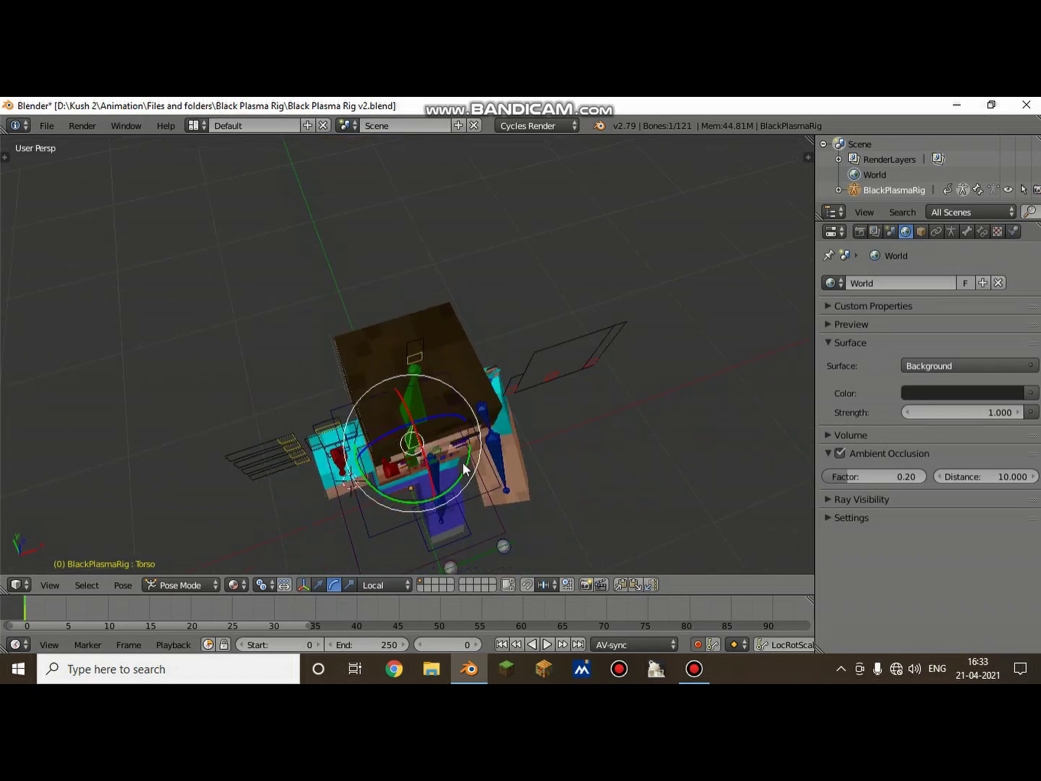
pyautogui.press('r')
pyautogui.press('y')
pyautogui.press('y')
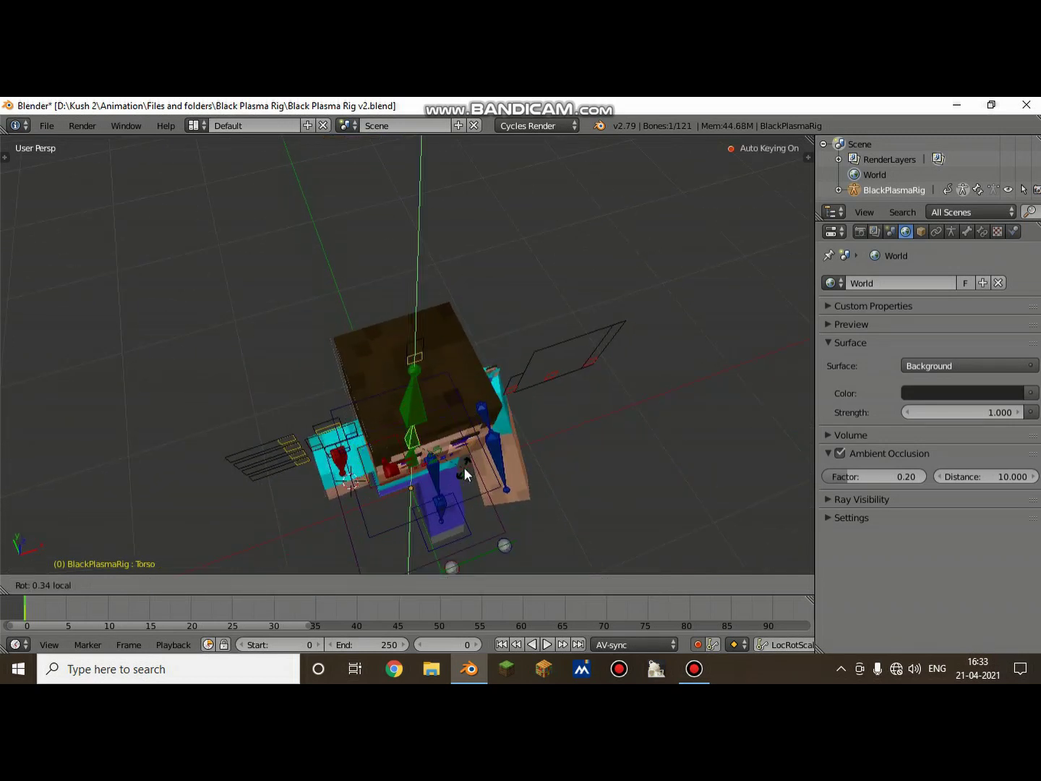
pyautogui.moveTo(465, 466); pyautogui.dragTo(466, 465)
pyautogui.moveTo(461, 463); pyautogui.dragTo(437, 359, button='middle')
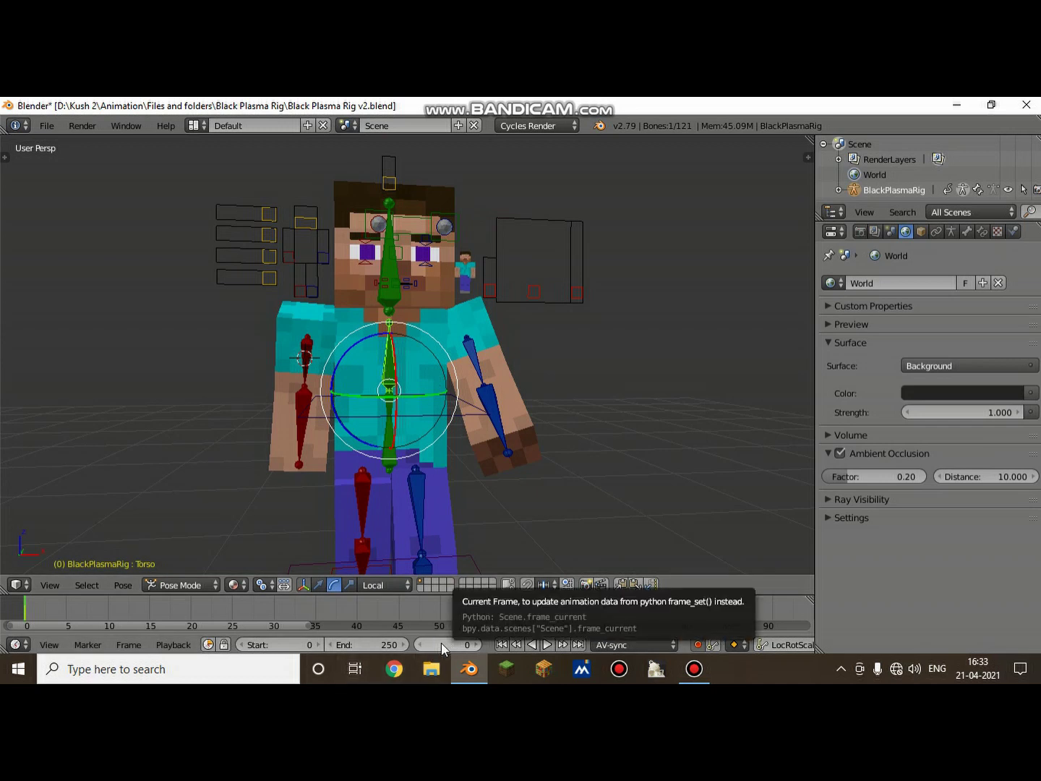
# - Set the animation's end frame to 24 and move to frame 12
pyautogui.click(345, 643)
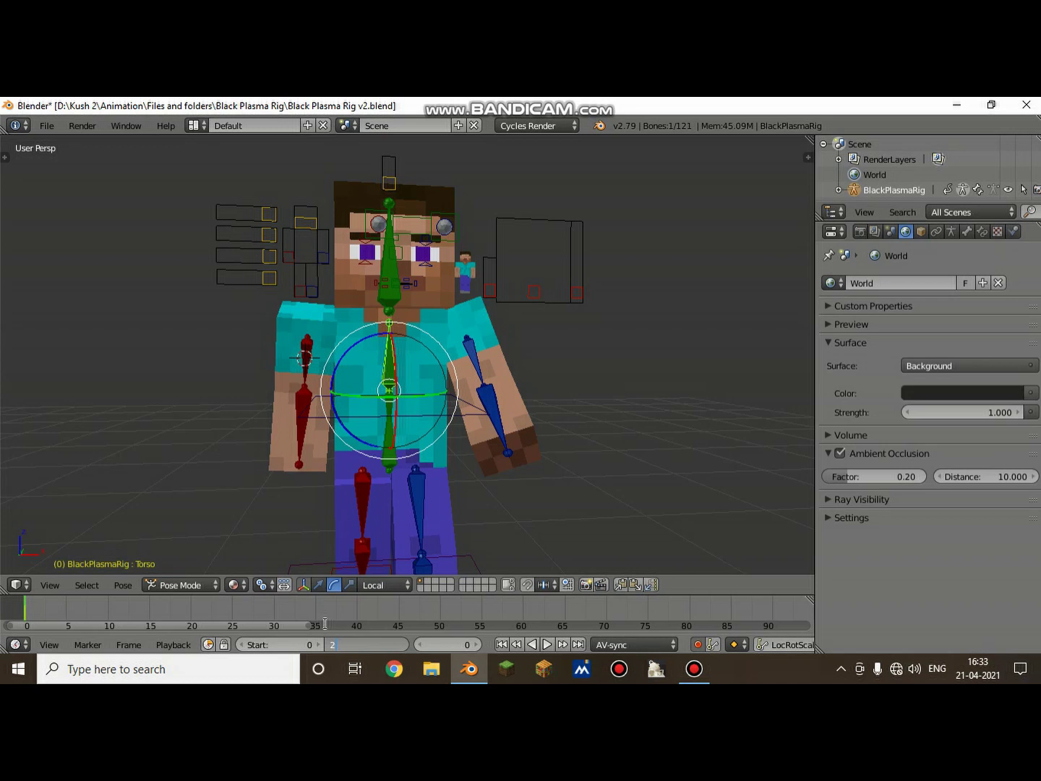
pyautogui.write('24')
pyautogui.press('Return')
pyautogui.click(455, 643)
pyautogui.write('12')
pyautogui.press('Return')
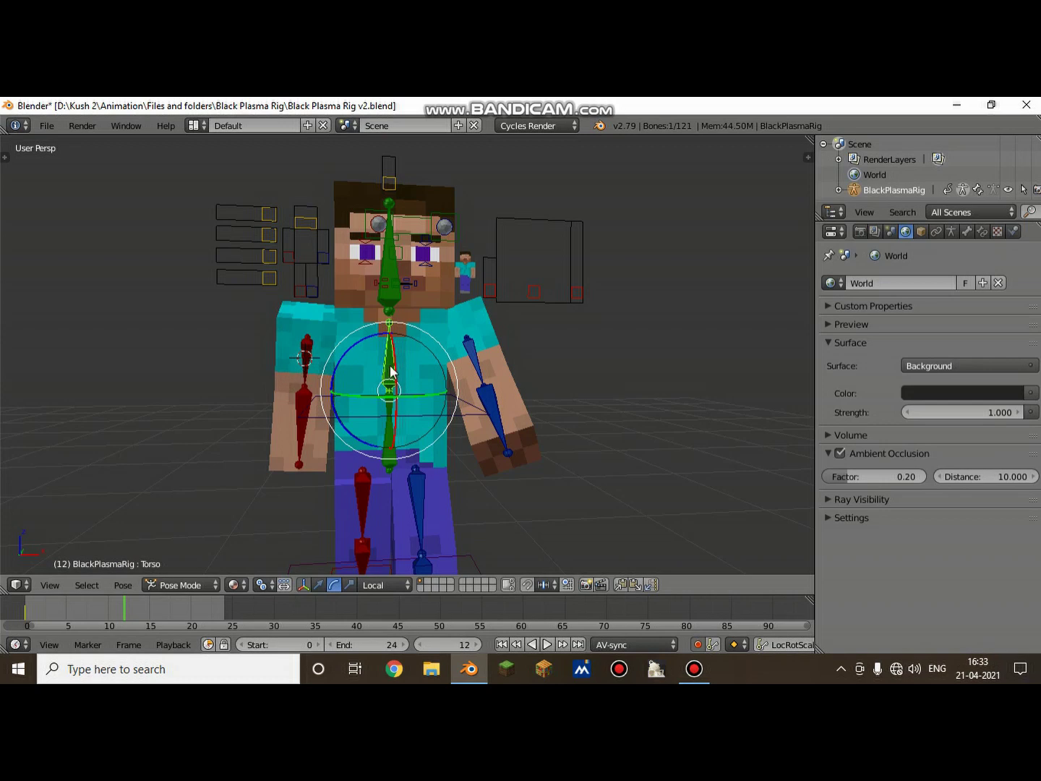
# - Copy the pose of both upper arms, the torso and both foot IK controls, and paste it mirrored at frame 12
pyautogui.keyDown('shift'); pyautogui.rightClick(462, 361); pyautogui.keyUp('shift')
pyautogui.keyDown('shift'); pyautogui.rightClick(301, 346); pyautogui.keyUp('shift')
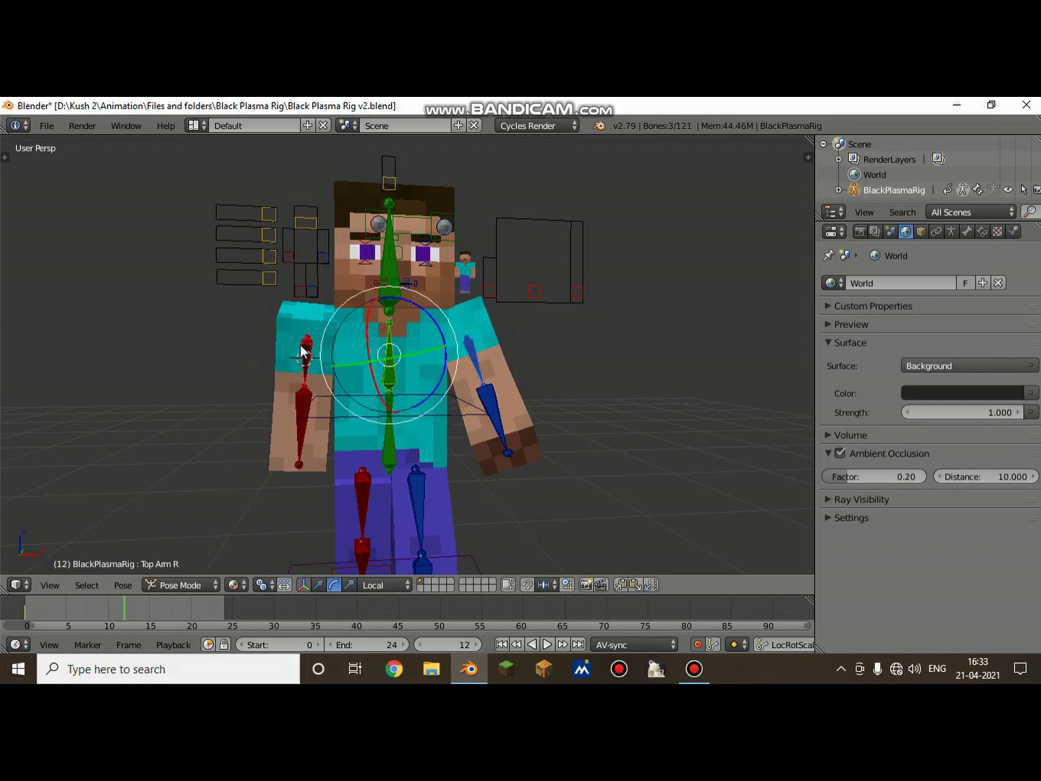
pyautogui.hotkey('shift', 'f')
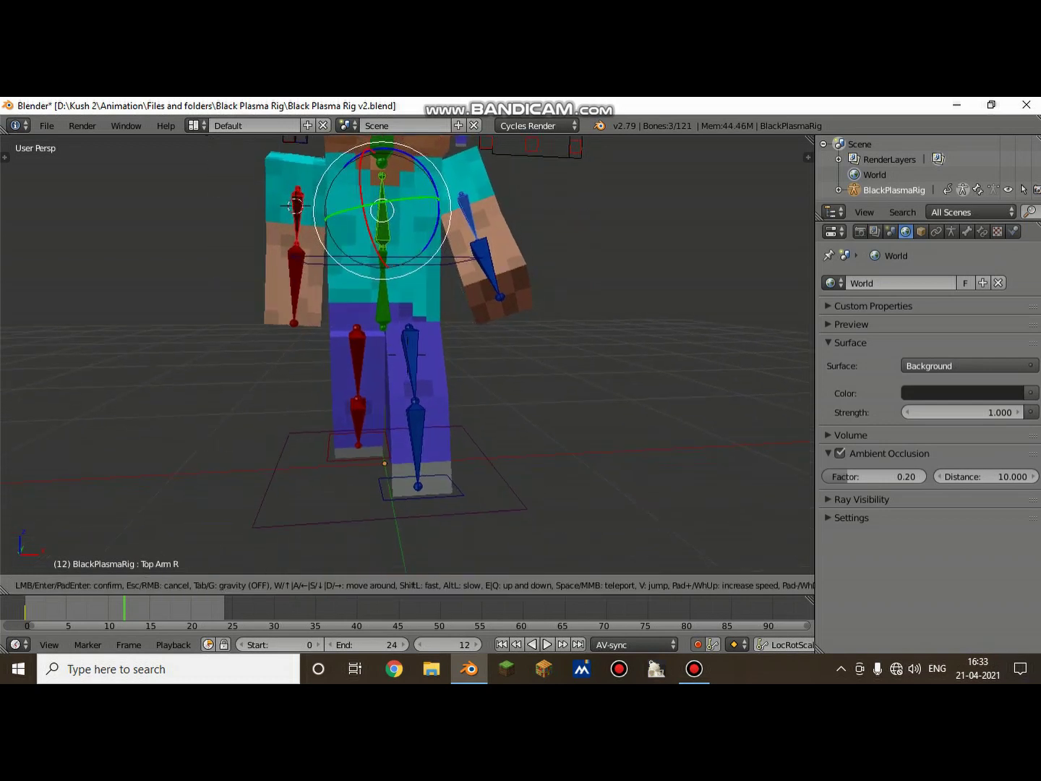
pyautogui.press('s')
pyautogui.click(413, 369)
pyautogui.keyDown('shift'); pyautogui.rightClick(412, 404); pyautogui.keyUp('shift')
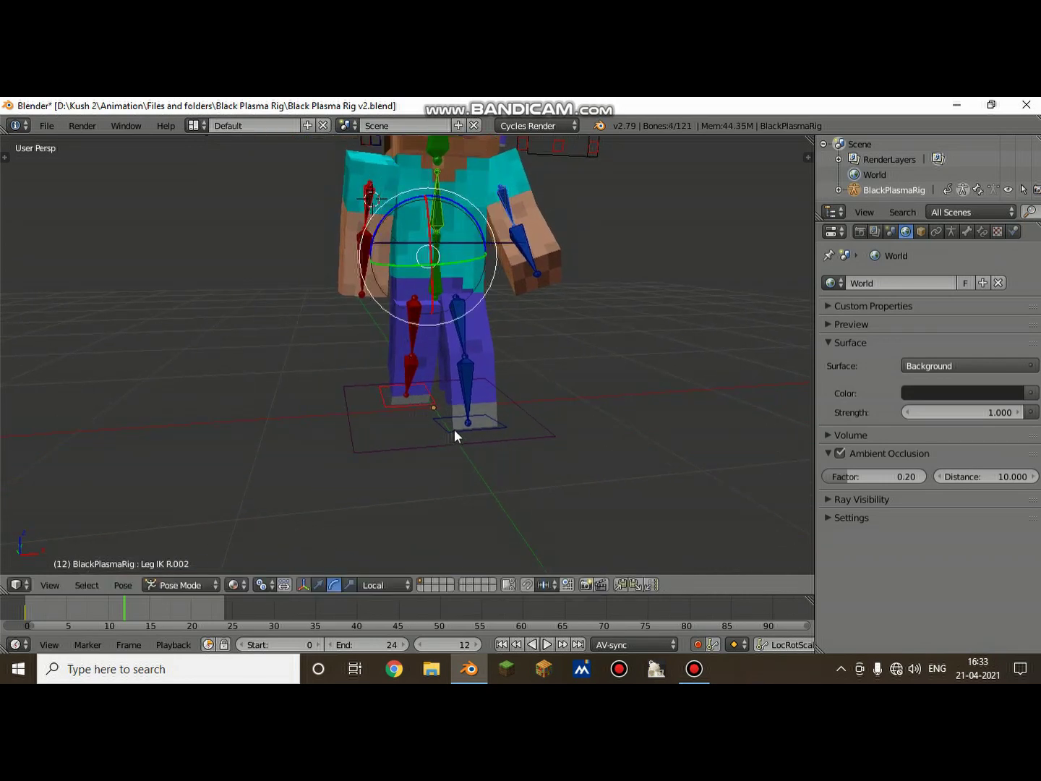
pyautogui.keyDown('shift'); pyautogui.rightClick(453, 429); pyautogui.keyUp('shift')
pyautogui.click(634, 588)
pyautogui.click(650, 584)
# - Keyframe the pelvis at frame 12 and raise it slightly along the global Z axis at frame 6
pyautogui.rightClick(440, 290)
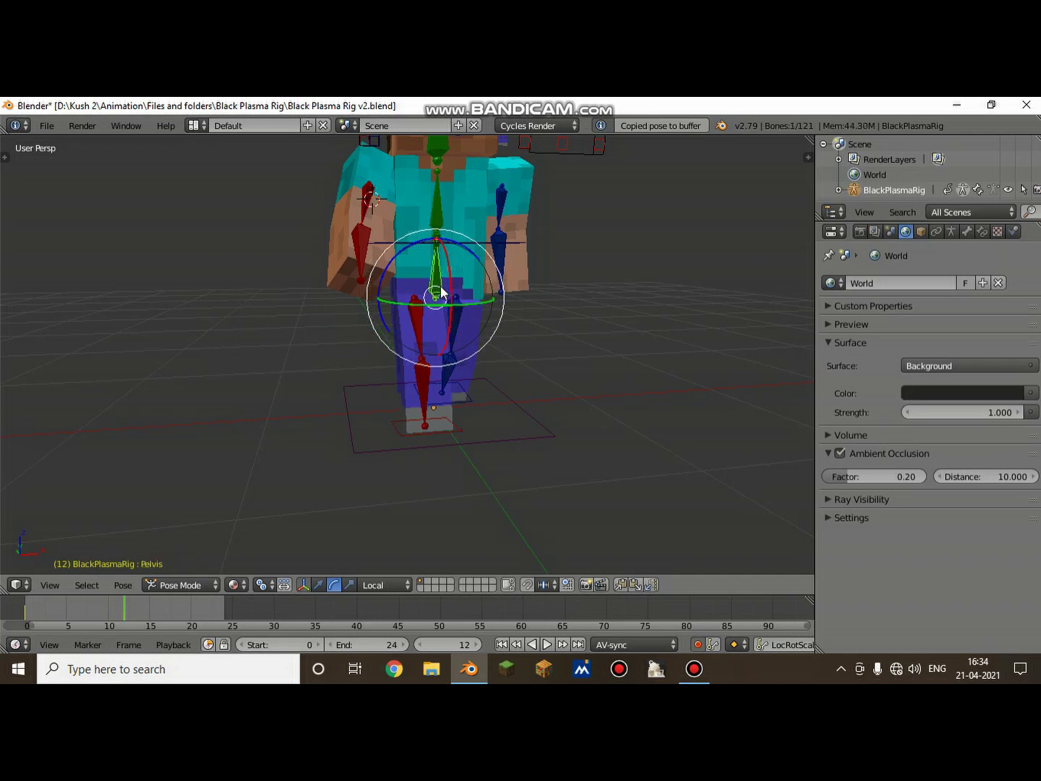
pyautogui.press('i')
pyautogui.moveTo(113, 605); pyautogui.dragTo(75, 601)
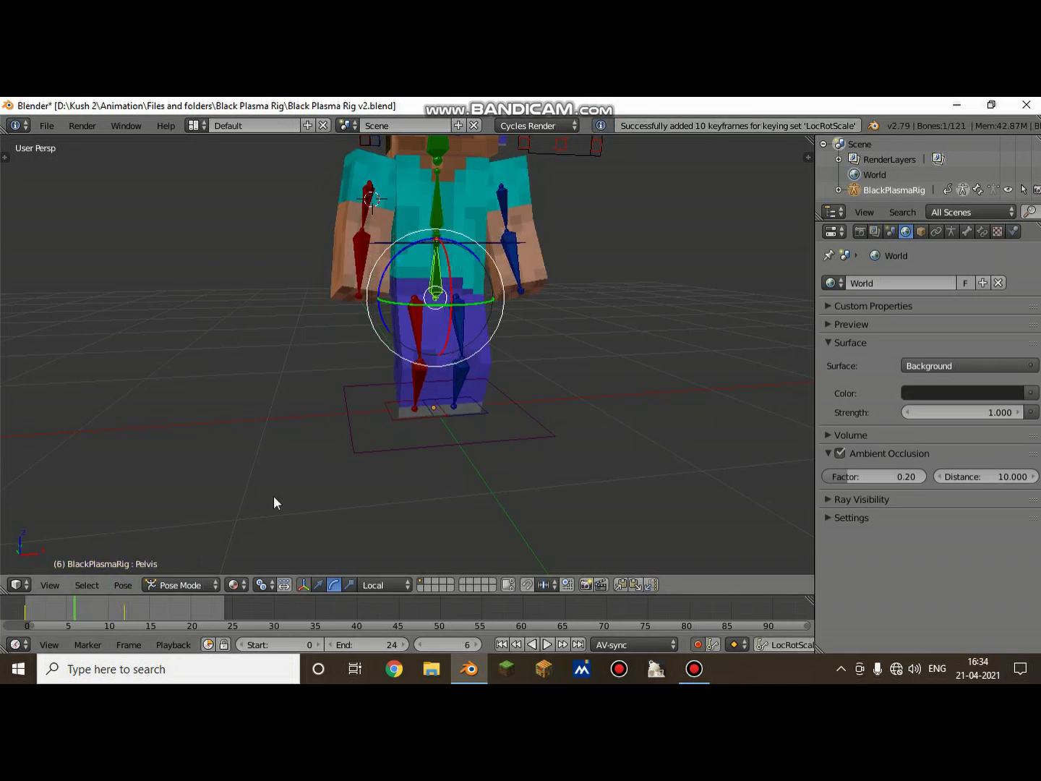
pyautogui.hotkey('shift', 'f')
pyautogui.press('w')
pyautogui.press('d')
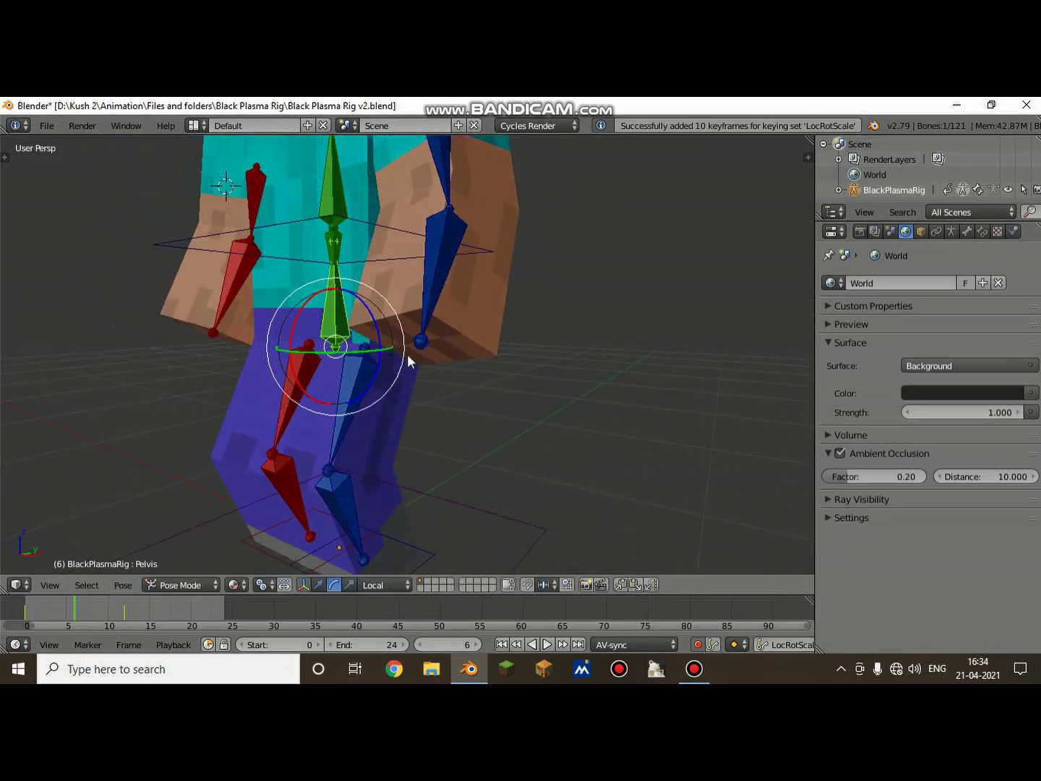
pyautogui.click(410, 355)
pyautogui.press('g')
pyautogui.press('z')
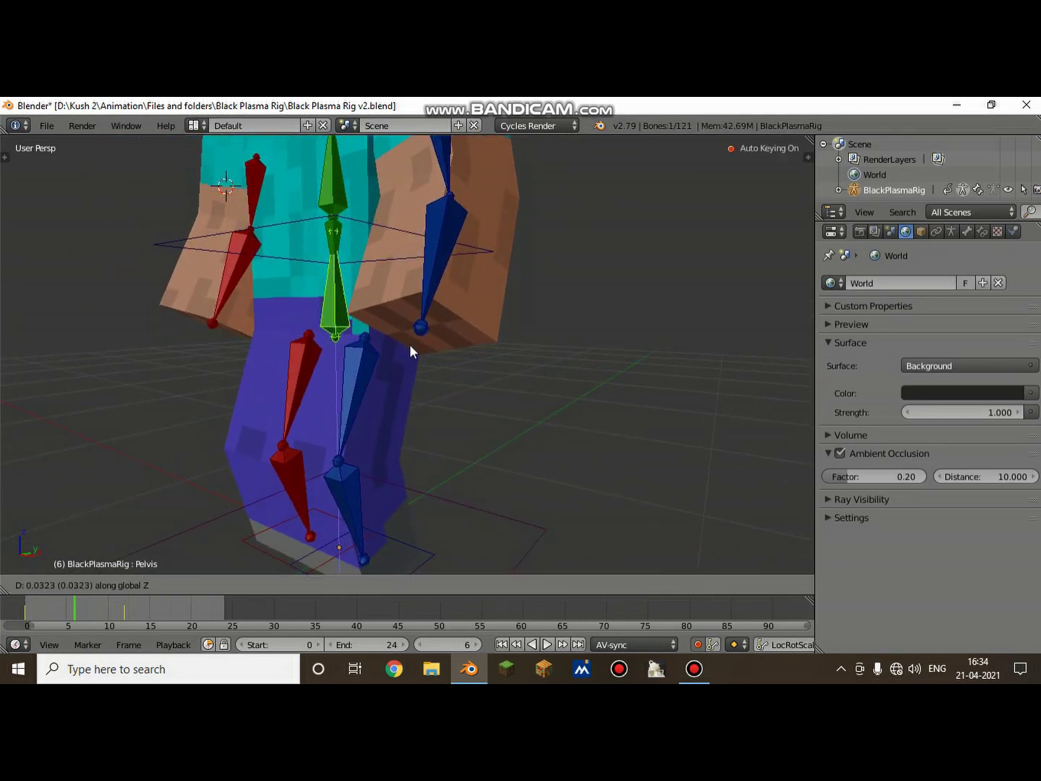
pyautogui.click(411, 338)
# - Move the left foot IK control along the Z axis and adjust its position at frame 6
pyautogui.hotkey('shift', 'f')
pyautogui.press('q')
pyautogui.click(407, 354)
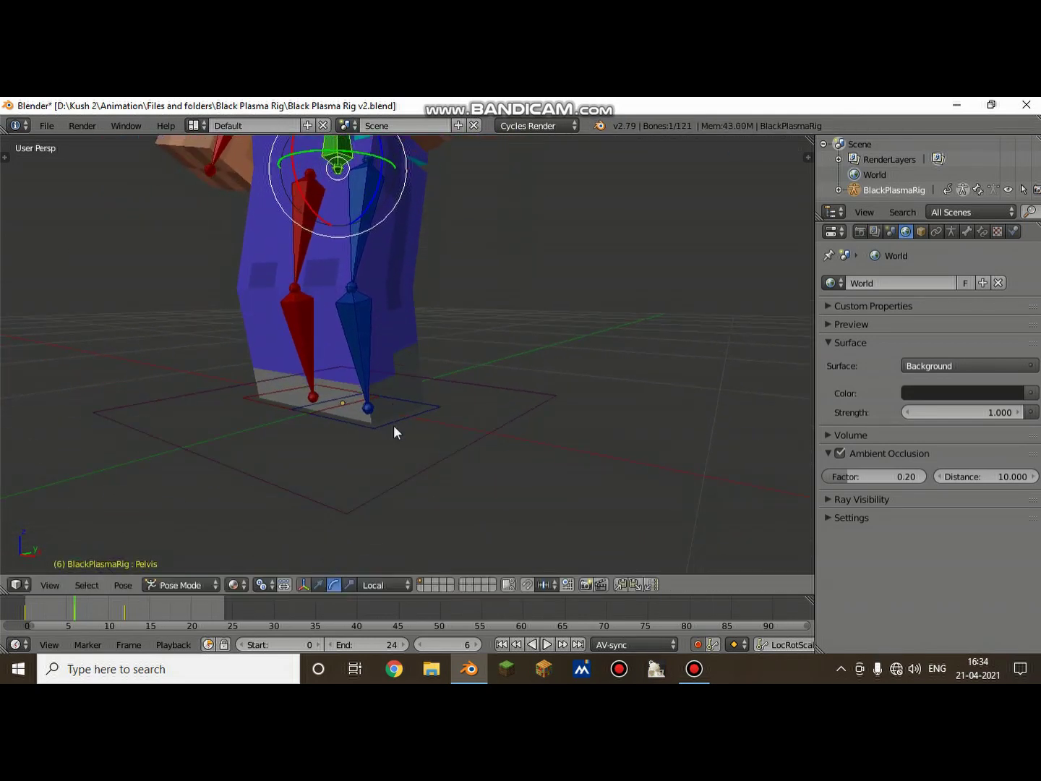
pyautogui.rightClick(394, 427)
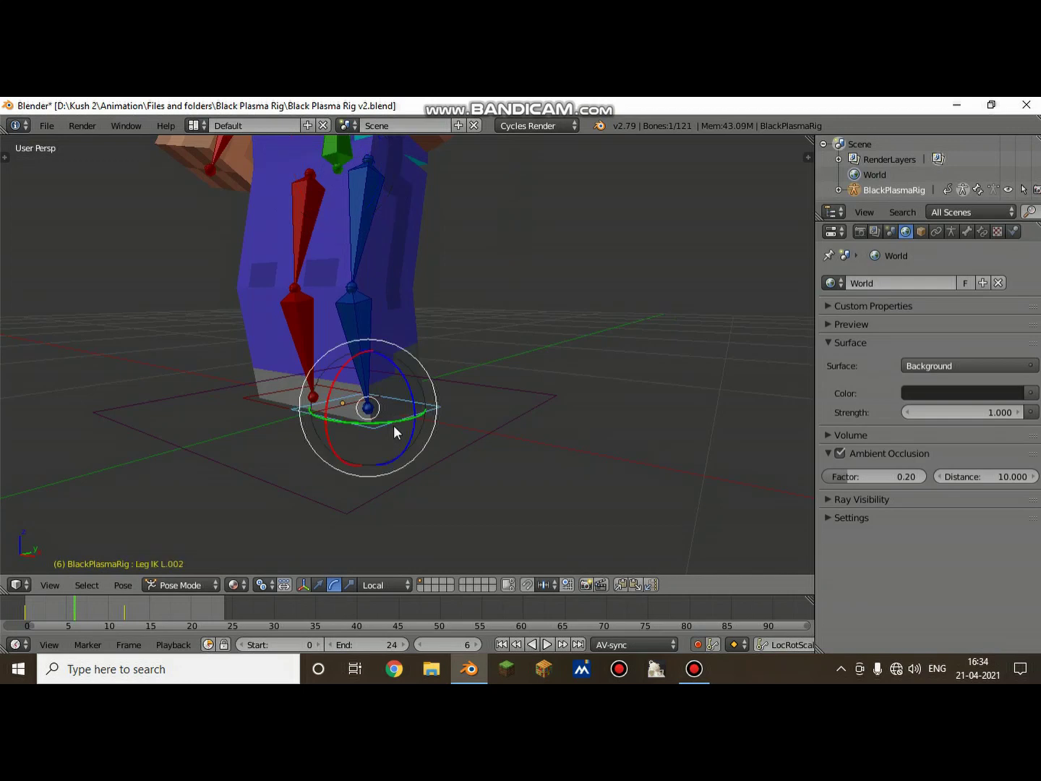
pyautogui.press('g')
pyautogui.press('z')
pyautogui.click(271, 499)
pyautogui.hotkey('shift', 'f')
pyautogui.click(407, 354)
pyautogui.press('g')
pyautogui.click(349, 471)
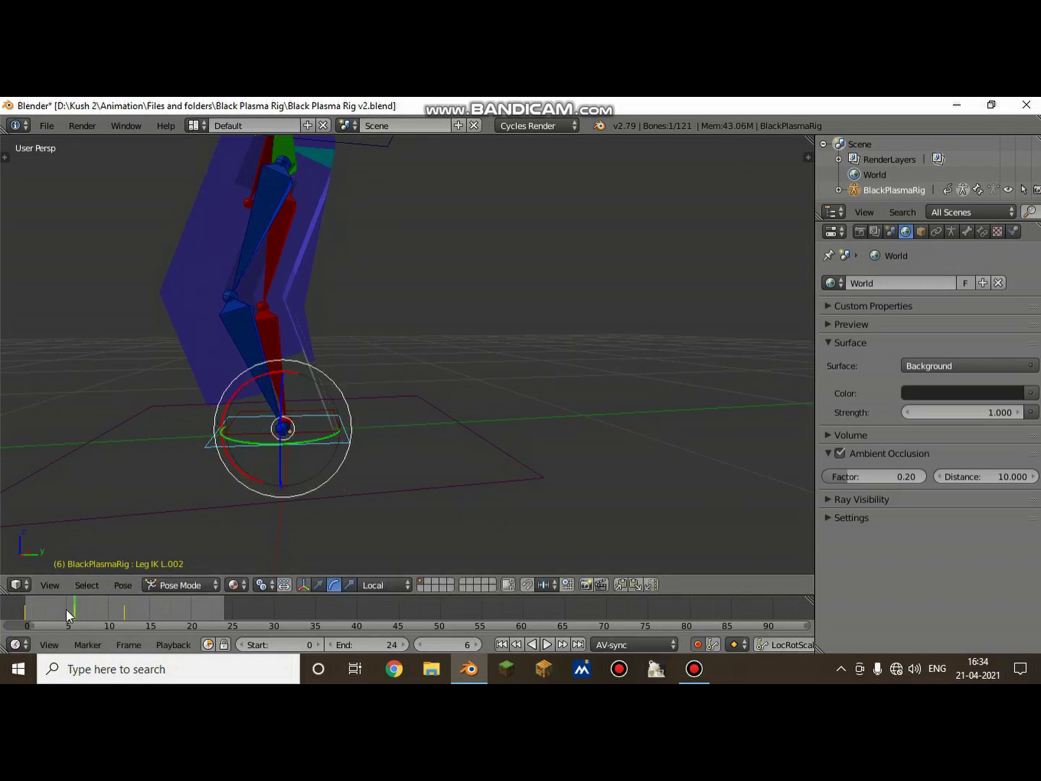
# - Tilt the left foot IK control about 13 degrees around its local X axis
pyautogui.press('r')
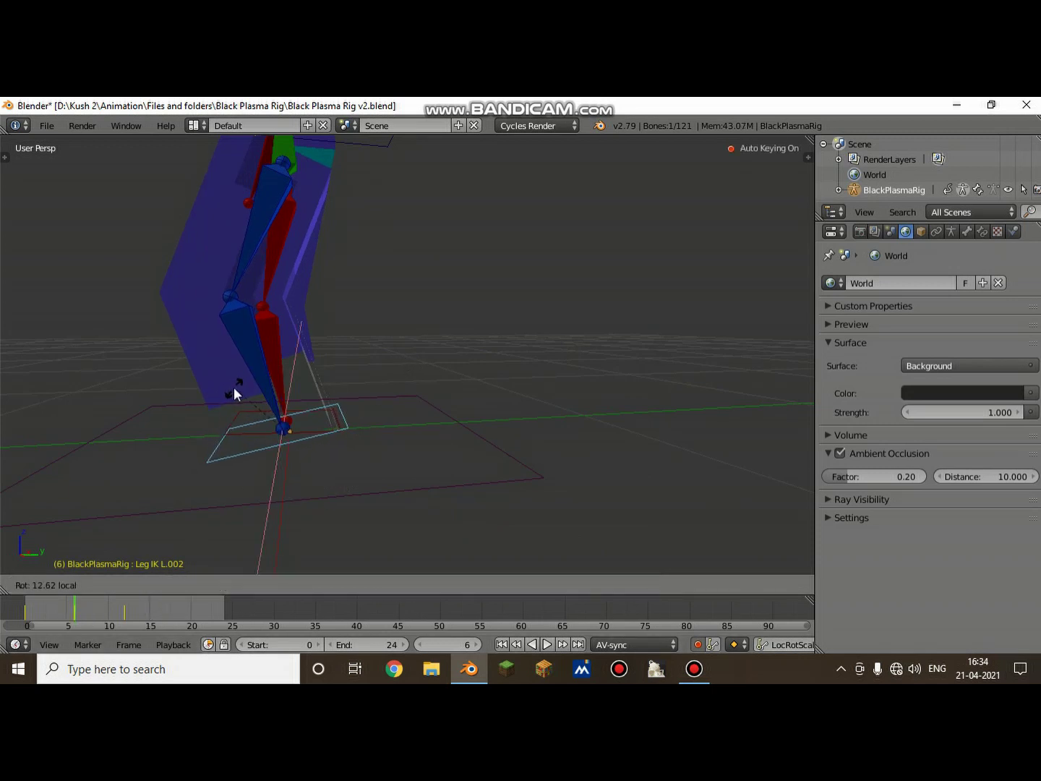
pyautogui.hotkey('shift', 'f')
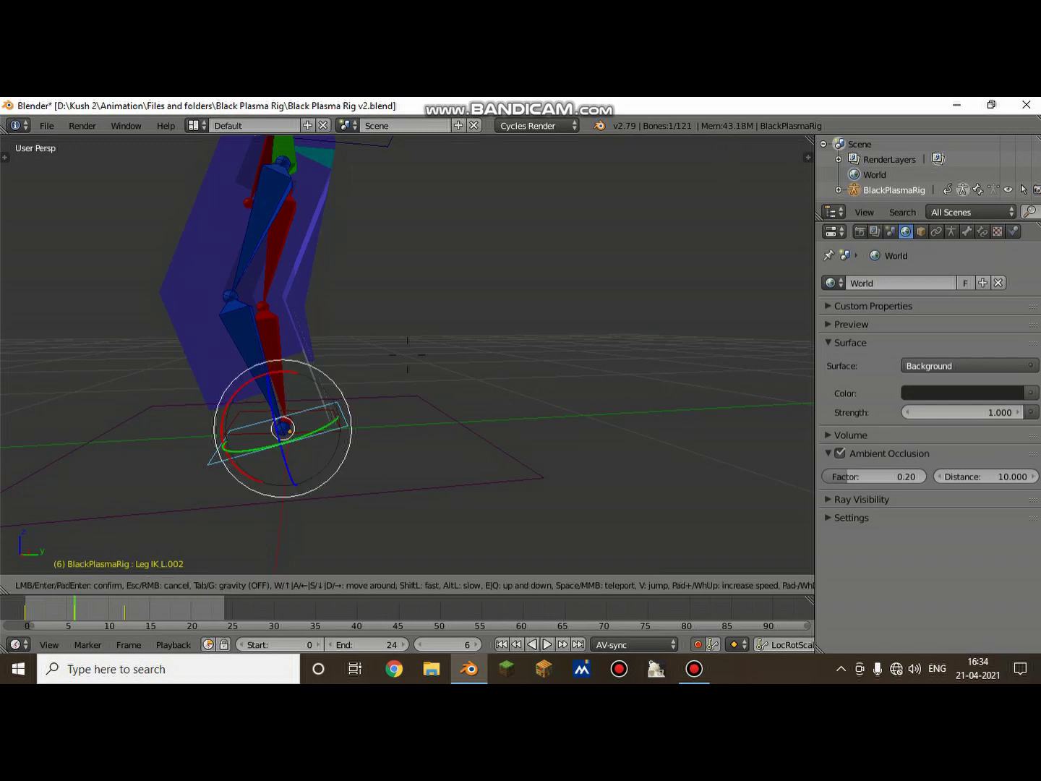
pyautogui.click(182, 522)
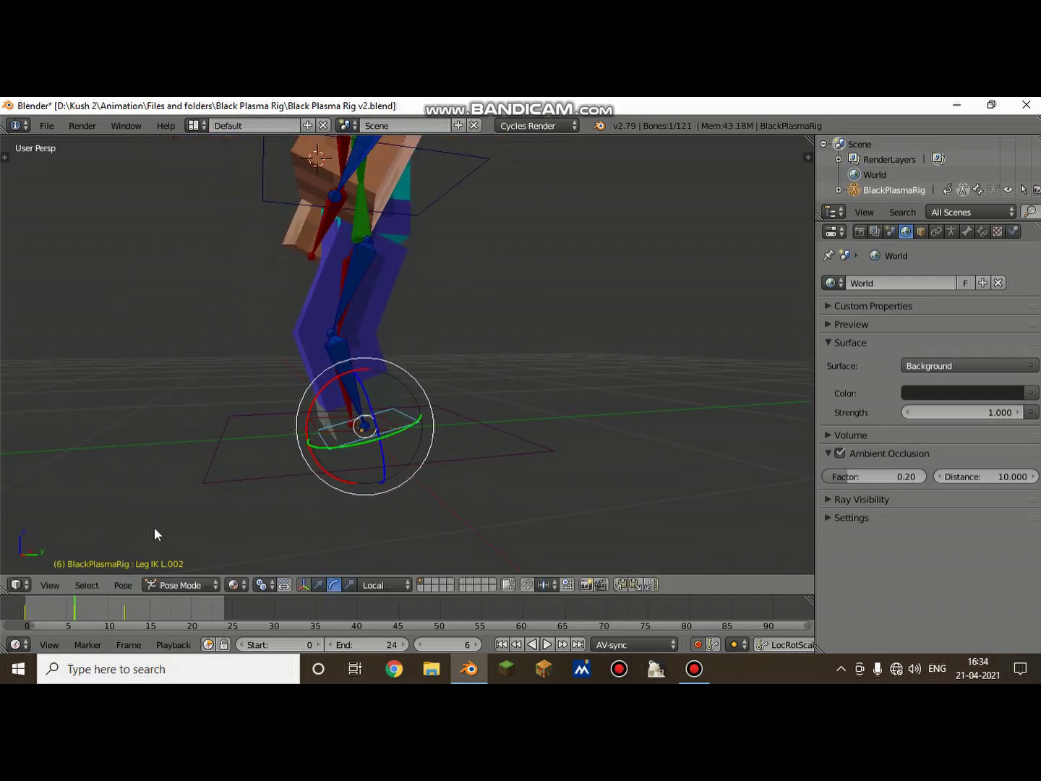
# - Scrub through the walk and paste the mirrored pose onto the arm, torso and foot control bones at frame 24
pyautogui.moveTo(67, 613); pyautogui.dragTo(108, 615)
pyautogui.scroll(-2, 155, 259)
pyautogui.moveTo(174, 268); pyautogui.dragTo(251, 300, button='middle')
pyautogui.moveTo(98, 606); pyautogui.dragTo(49, 608)
pyautogui.moveTo(125, 604)
pyautogui.mouseDown()
pyautogui.moveTo(71, 605)
pyautogui.moveTo(123, 603)
pyautogui.mouseUp()
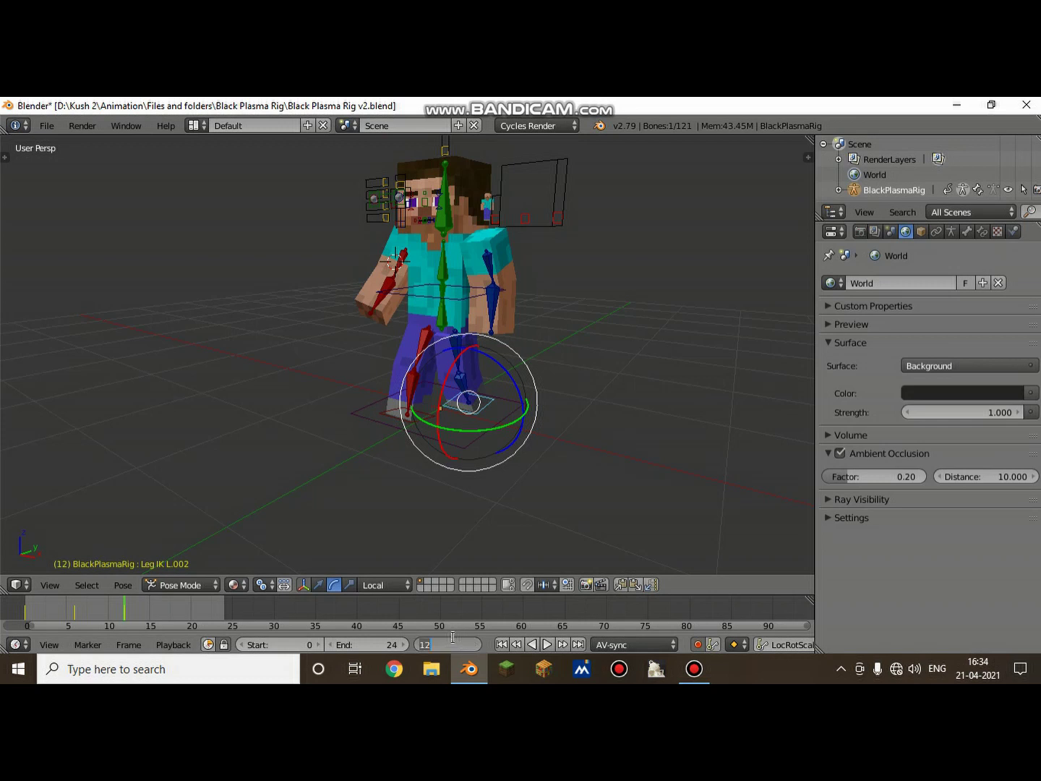
pyautogui.keyDown('shift'); pyautogui.rightClick(421, 417); pyautogui.keyUp('shift')
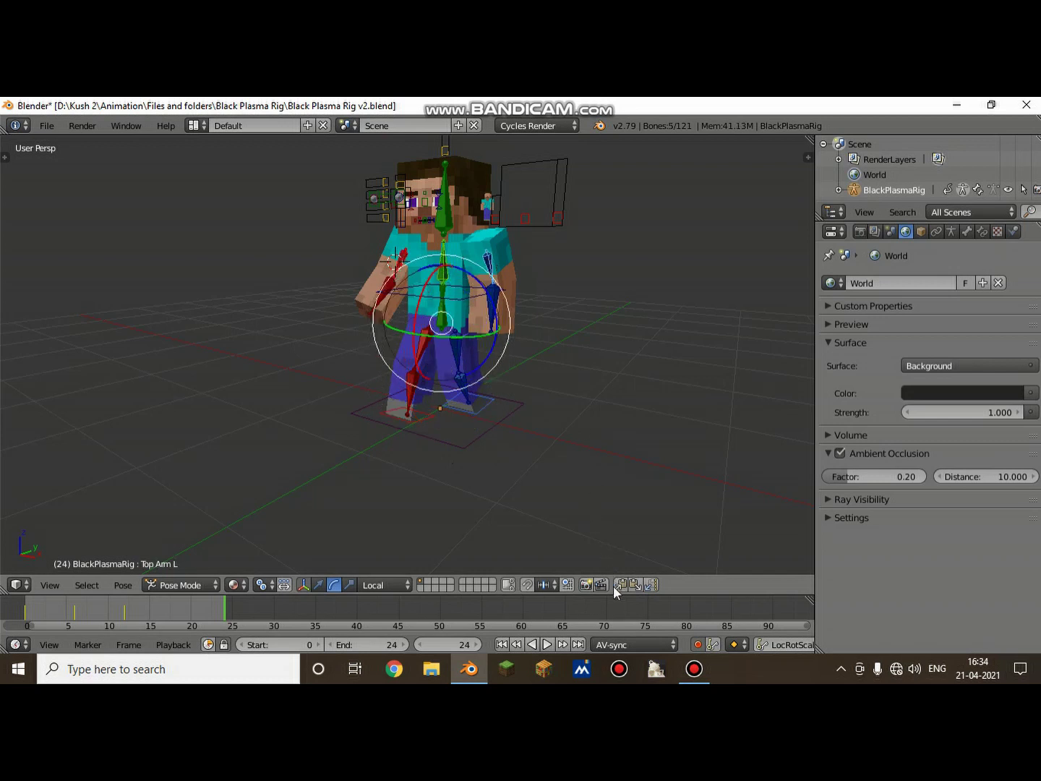
pyautogui.click(654, 583)
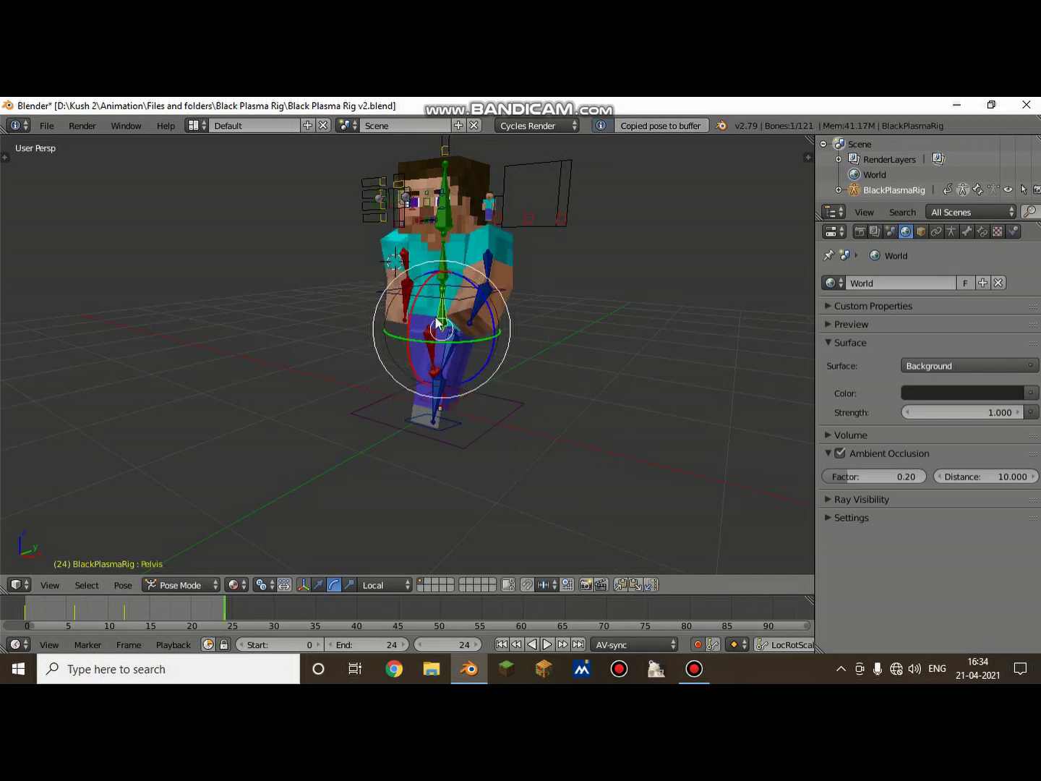
# - Raise the pelvis along the Z axis at frame 18 and fine-tune its height
pyautogui.moveTo(180, 600); pyautogui.dragTo(172, 602)
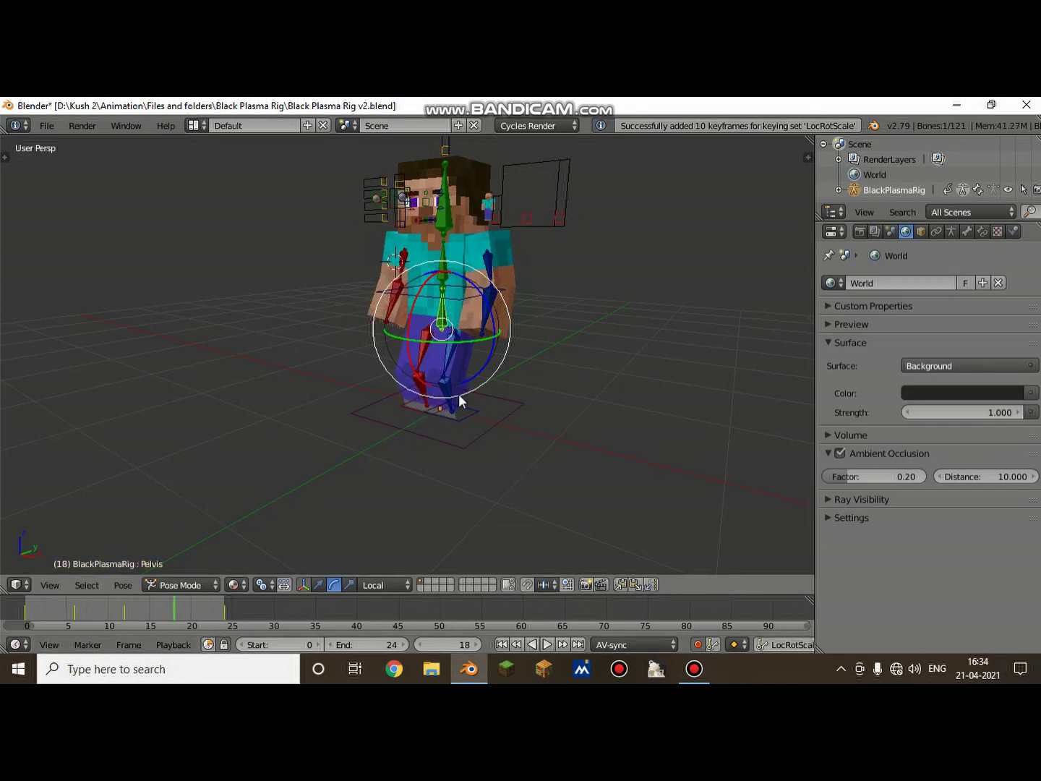
pyautogui.press('r')
pyautogui.click(458, 389)
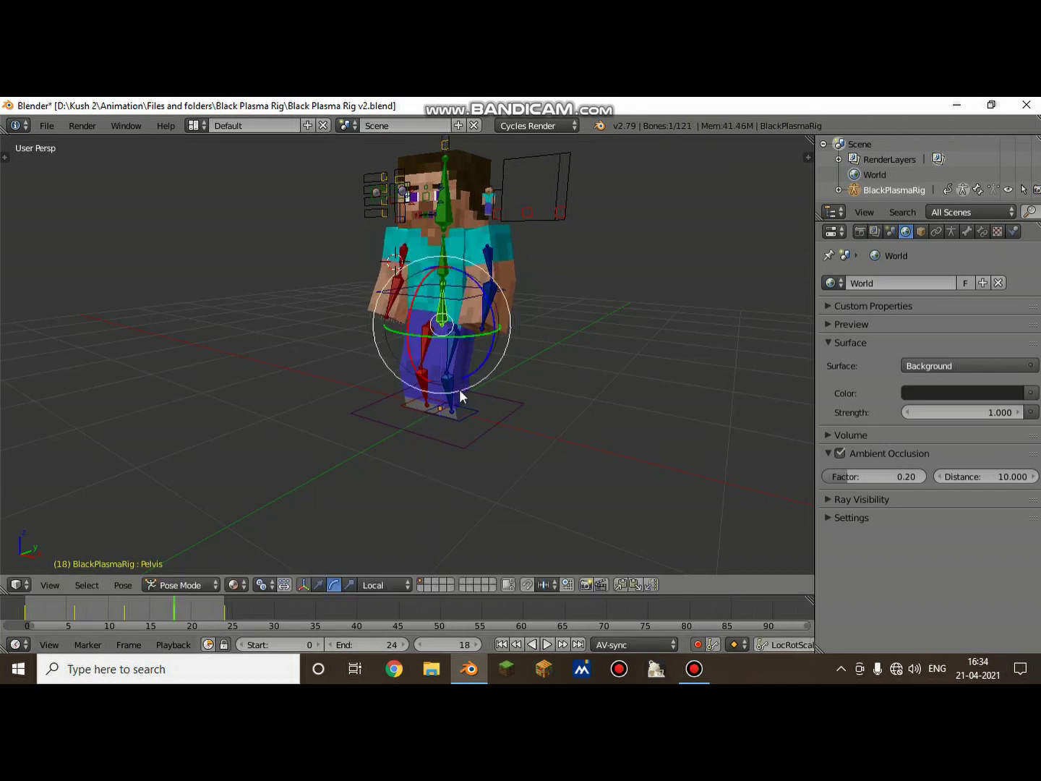
pyautogui.scroll(6, 434, 372)
pyautogui.press('g')
pyautogui.press('z')
pyautogui.click(311, 355)
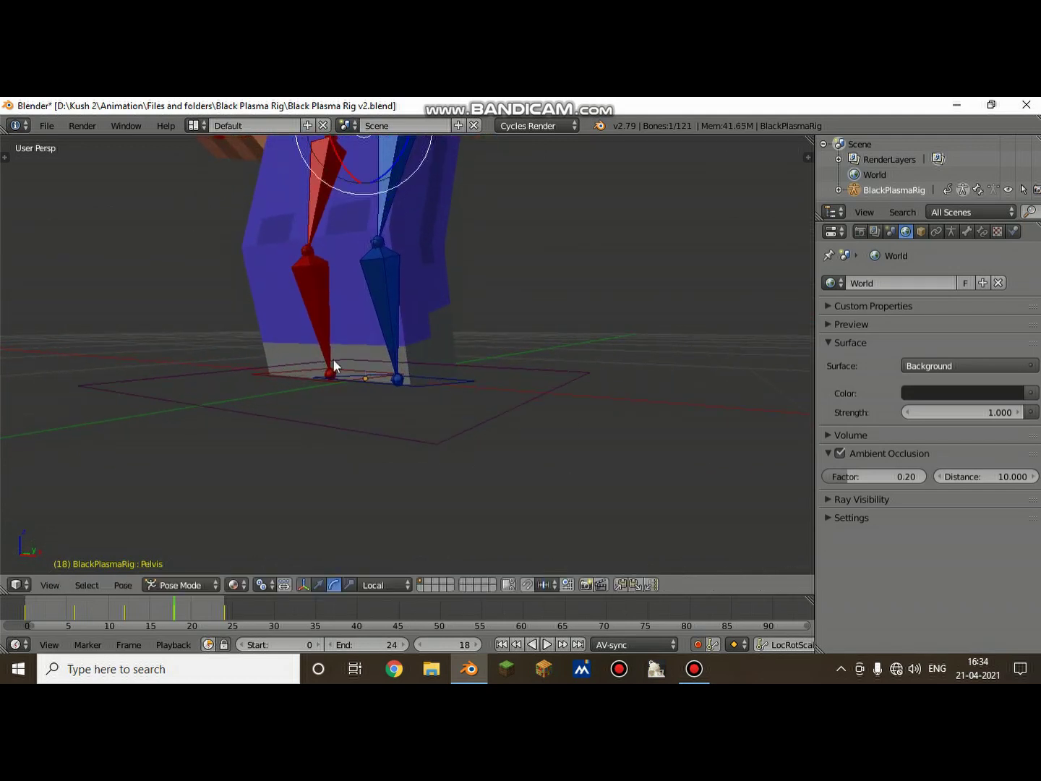
pyautogui.press('g')
pyautogui.press('z')
pyautogui.click(333, 356)
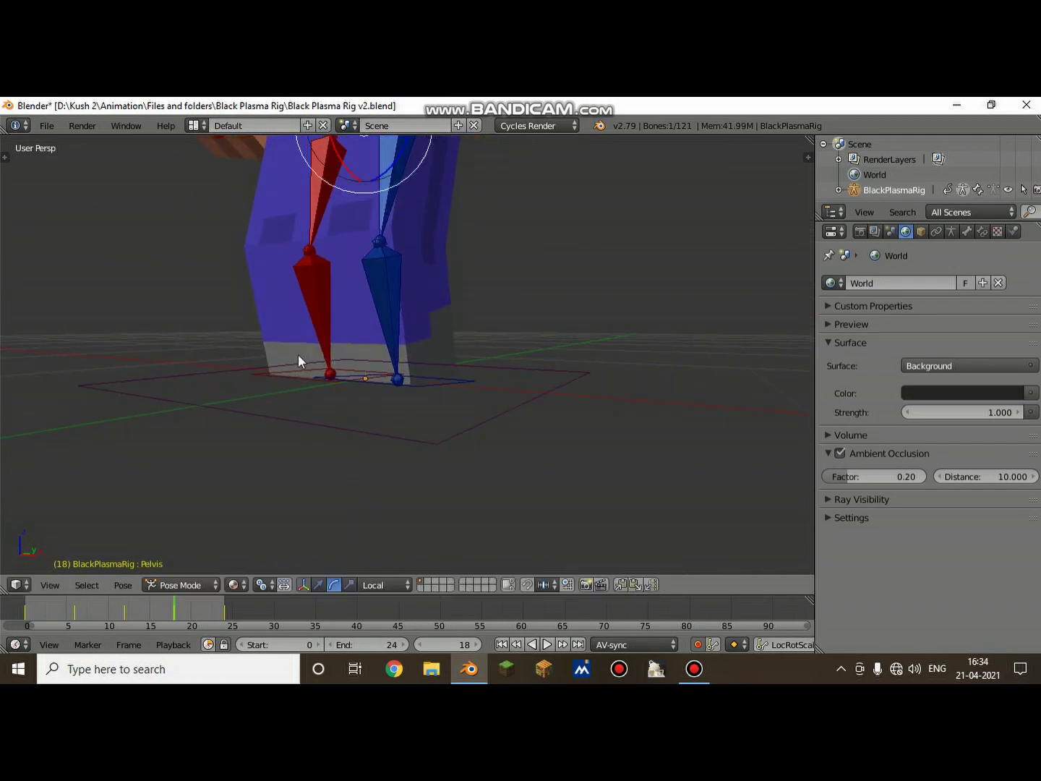
# - Adjust the right foot IK control's height along the Z axis and tilt the foot at frame 18
pyautogui.press('g')
pyautogui.press('z')
pyautogui.click(294, 360)
pyautogui.moveTo(294, 360); pyautogui.dragTo(444, 295, button='middle')
pyautogui.press('KP_Decimal')
pyautogui.scroll(-3, 399, 375)
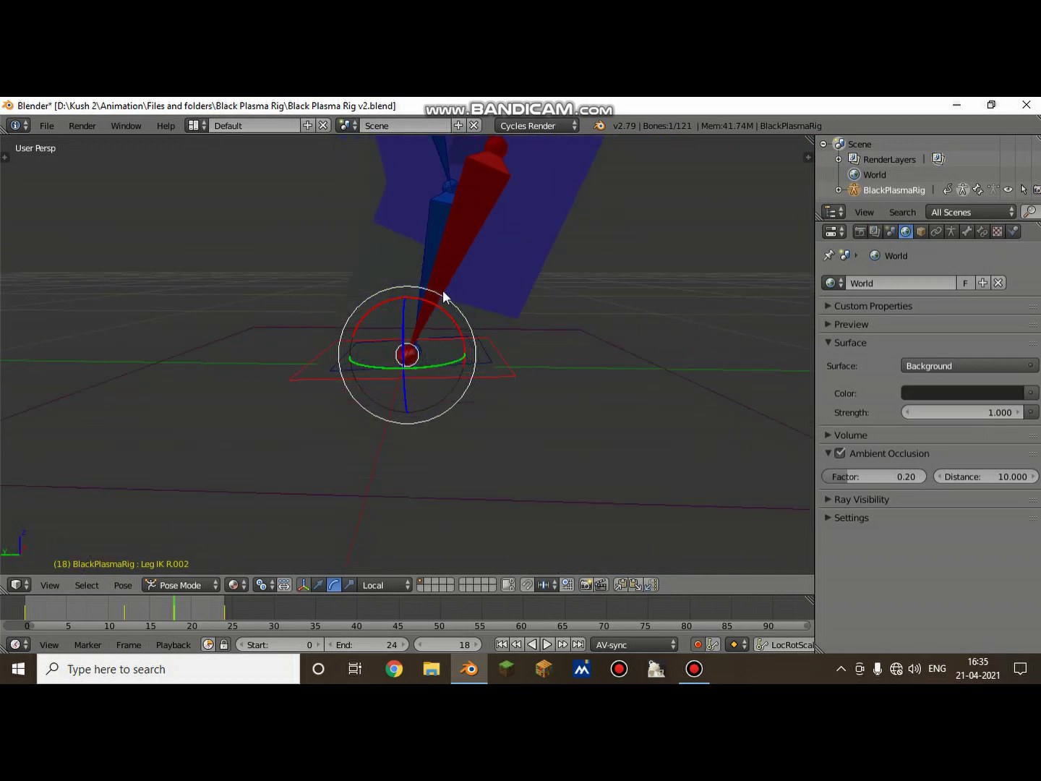
pyautogui.press('r')
pyautogui.click(460, 322)
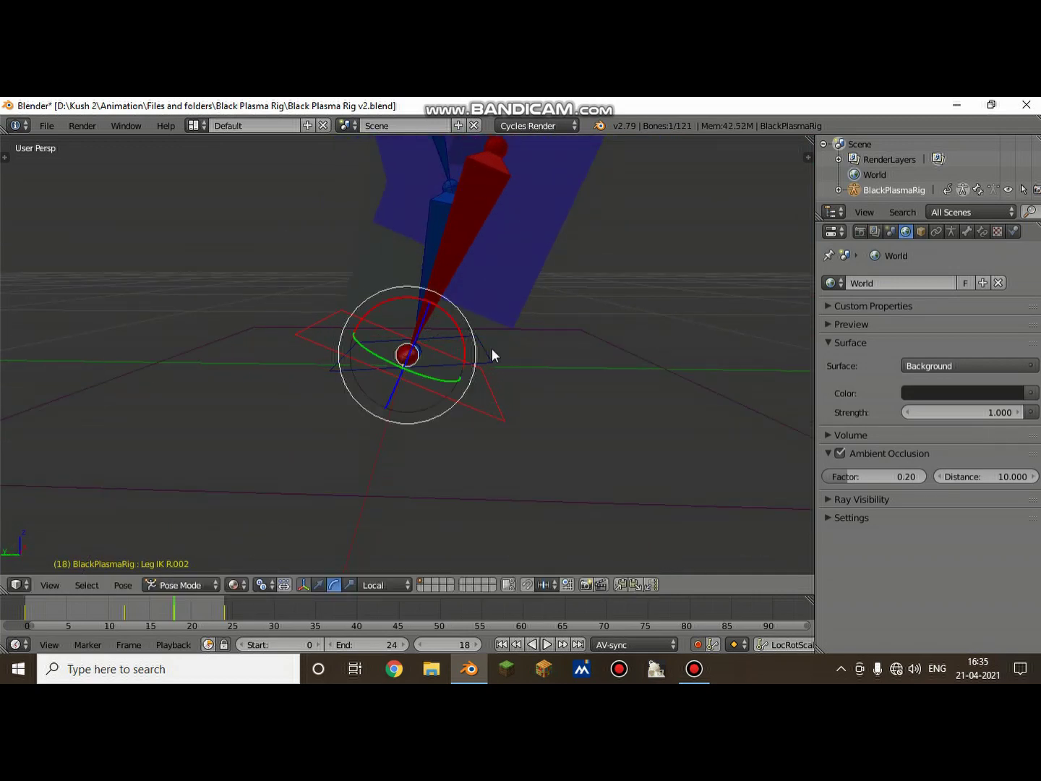
# - Preview the model in rendered shading and try an ambient occlusion factor of 1.00
pyautogui.press('n')
pyautogui.scroll(-10, 700, 457)
pyautogui.scroll(-5, 712, 458)
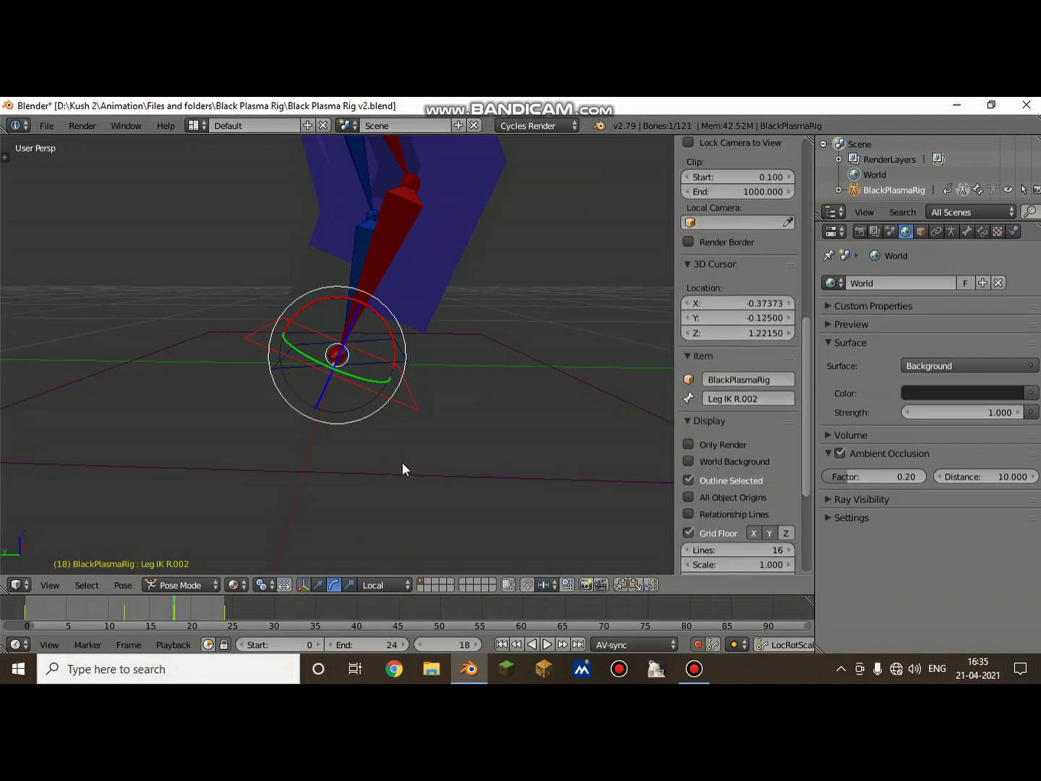
pyautogui.hotkey('shift', 'z')
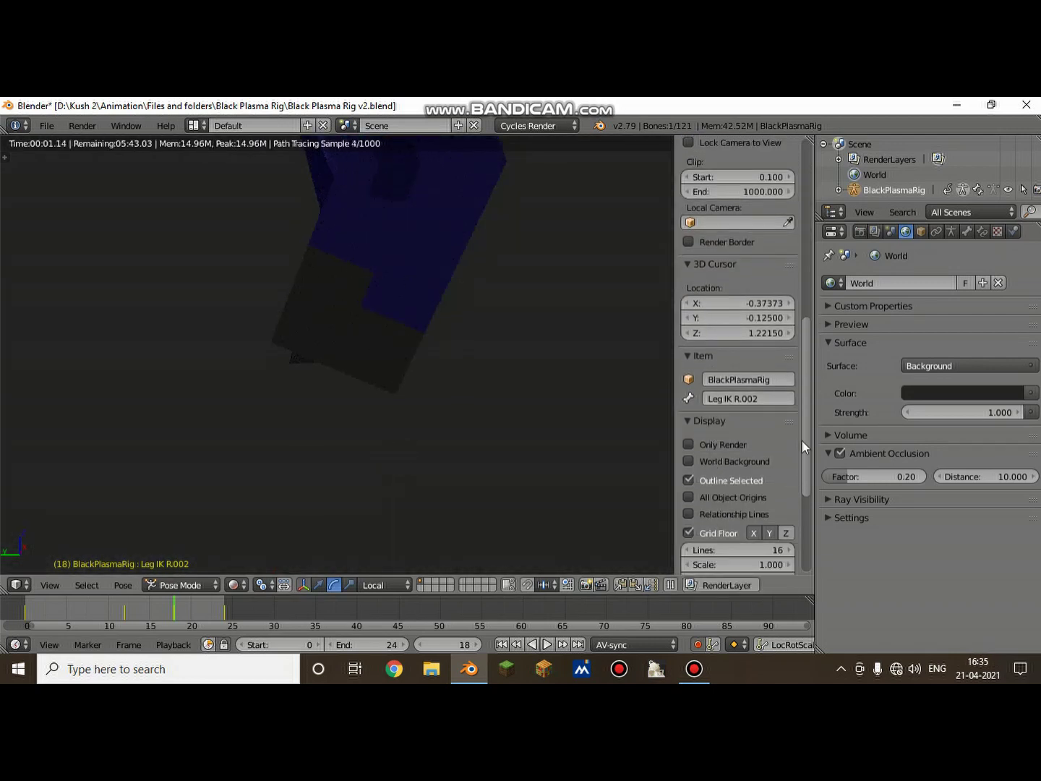
pyautogui.moveTo(888, 478); pyautogui.dragTo(973, 478)
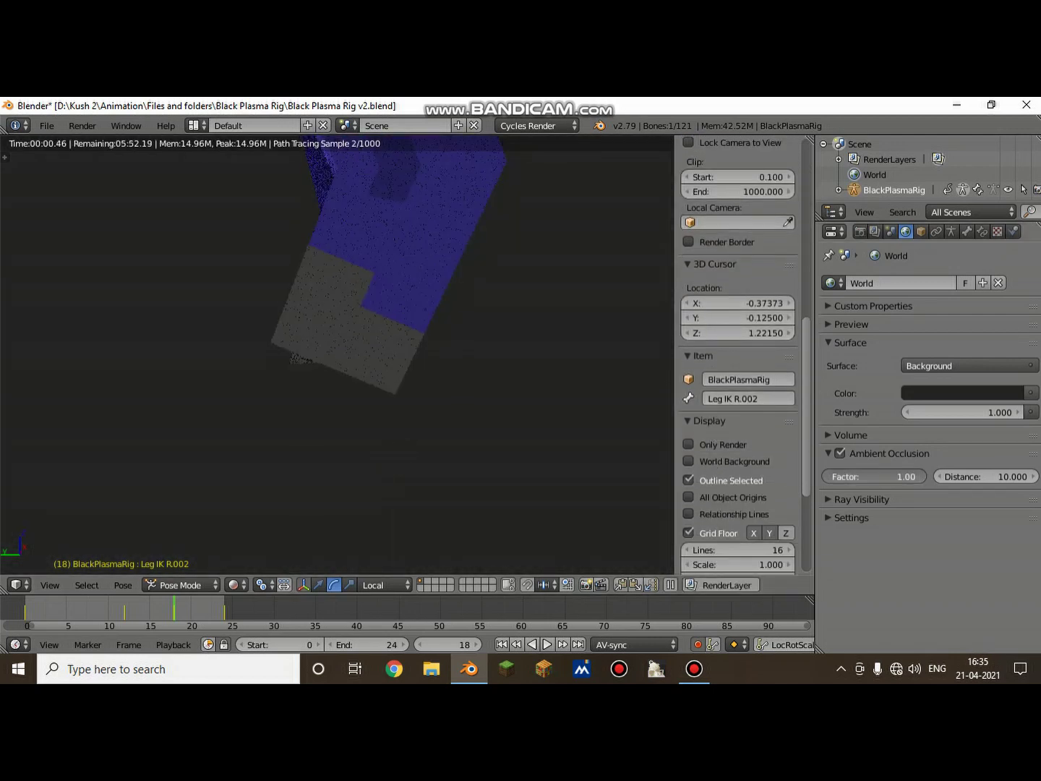
pyautogui.rightClick(927, 475)
pyautogui.hotkey('shift', 'z')
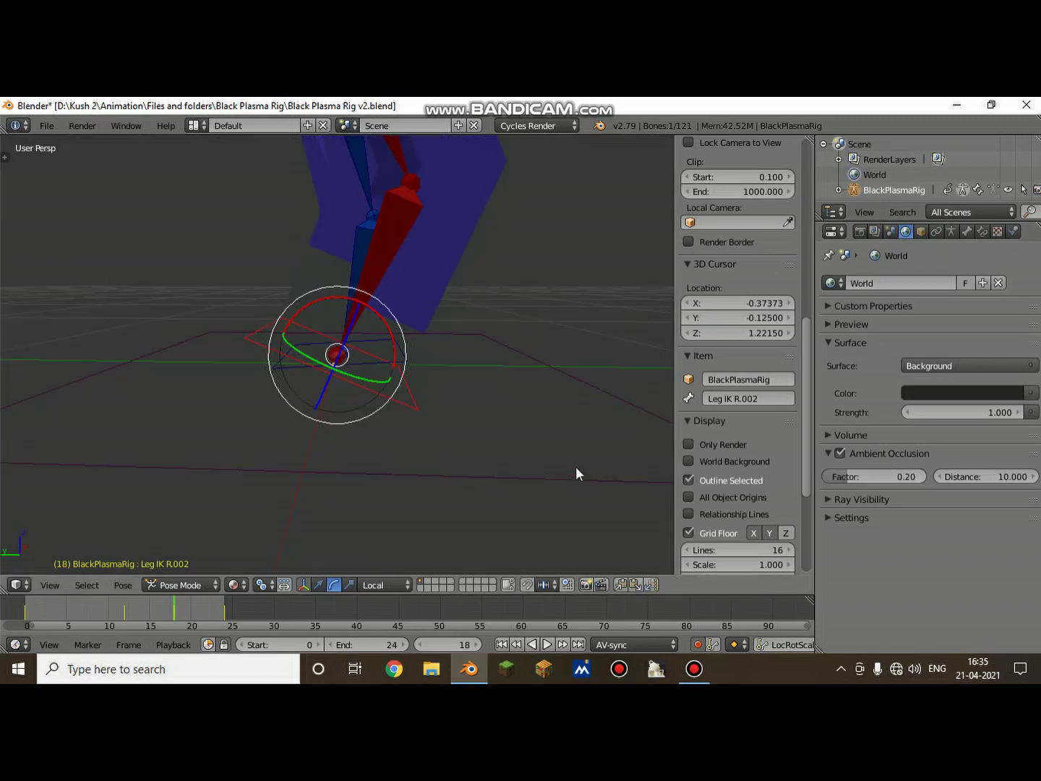
# - Return to frame 0 and play back the walk animation in the viewport
pyautogui.hotkey('shift', 'f')
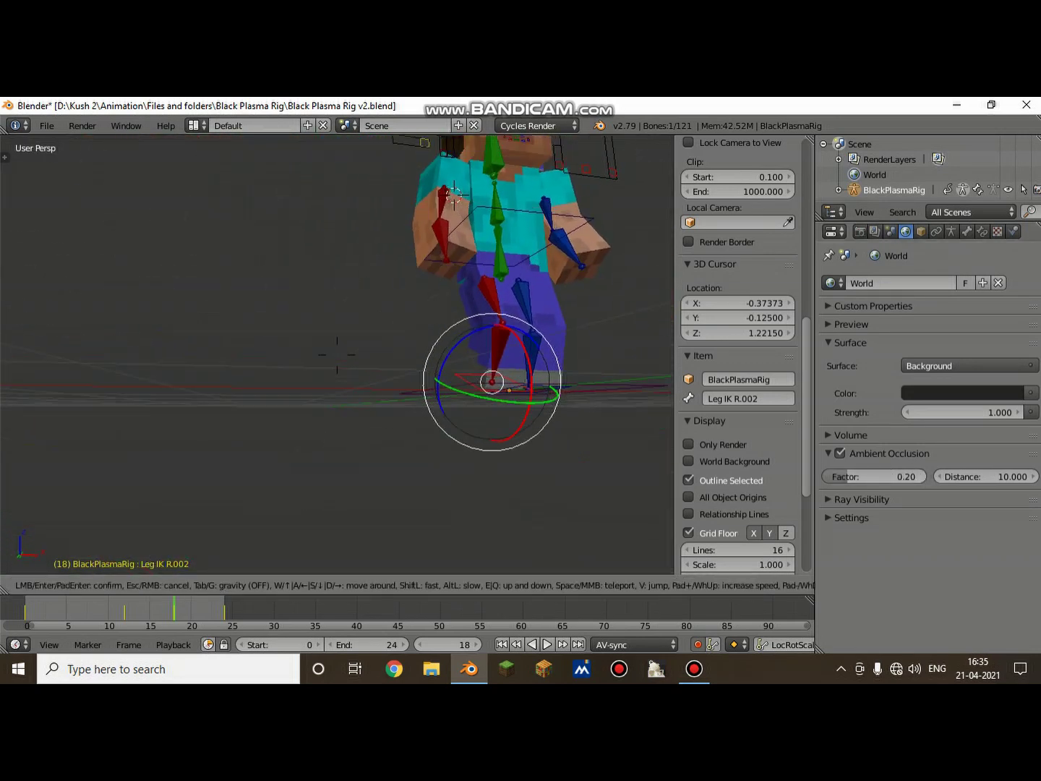
pyautogui.click(337, 355)
pyautogui.hotkey('shift', 'Left')
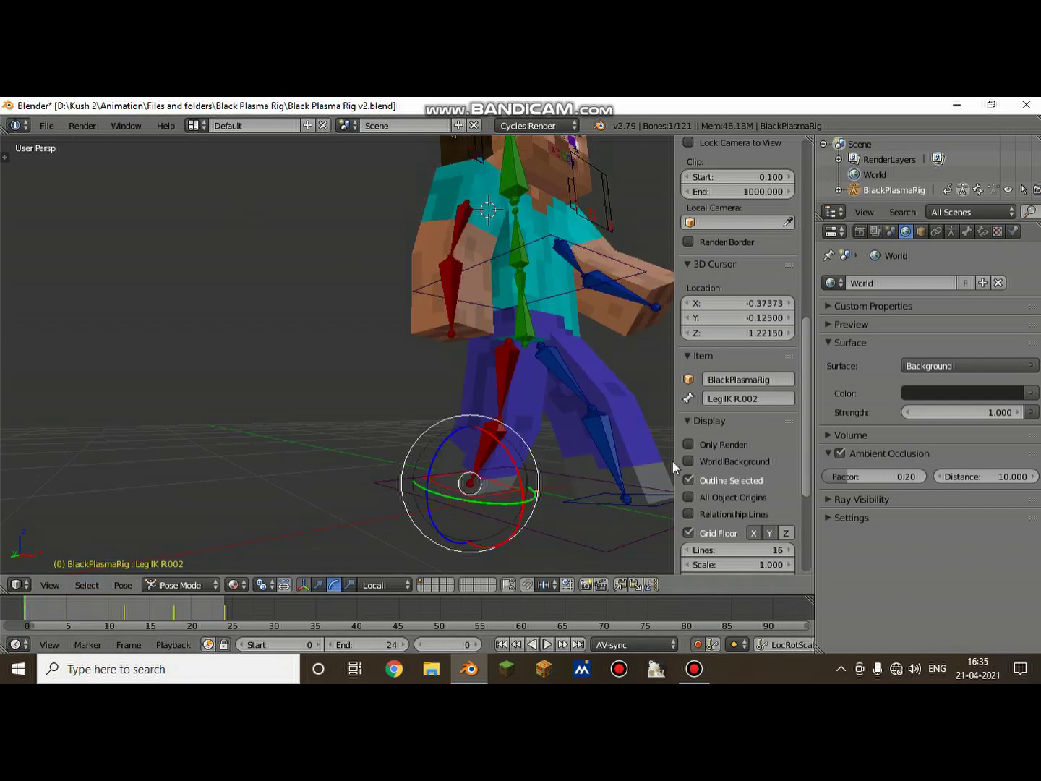
pyautogui.hotkey('shift', 'f')
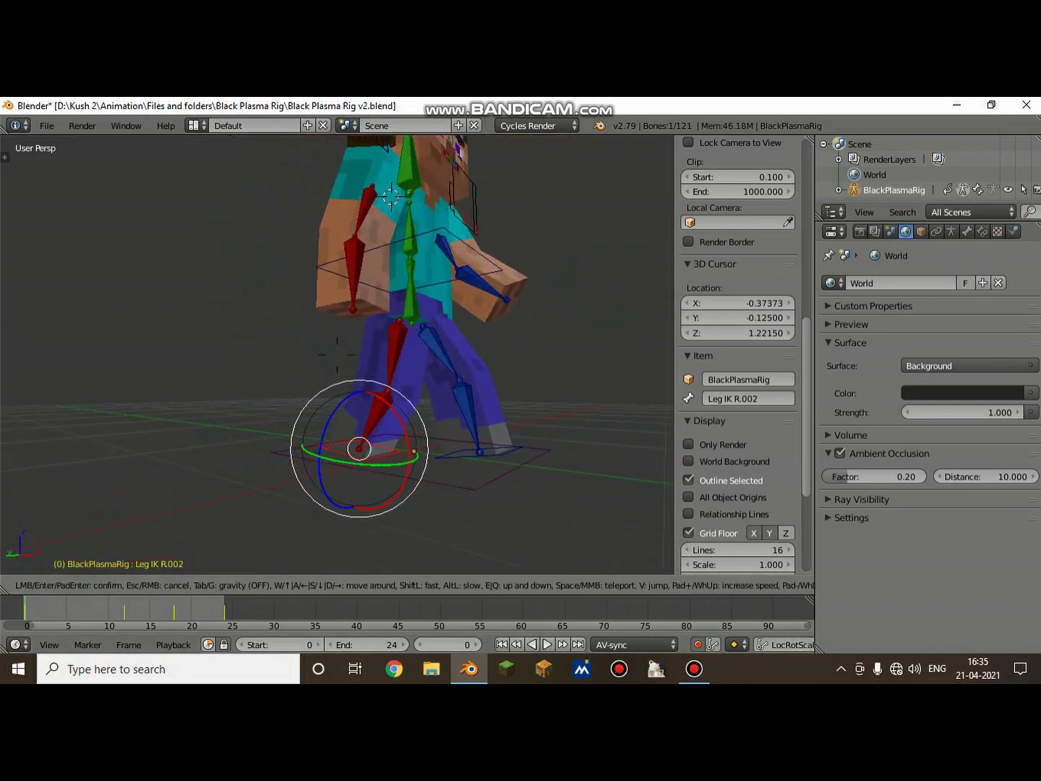
pyautogui.press('Return')
pyautogui.hotkey('alt', 'a')
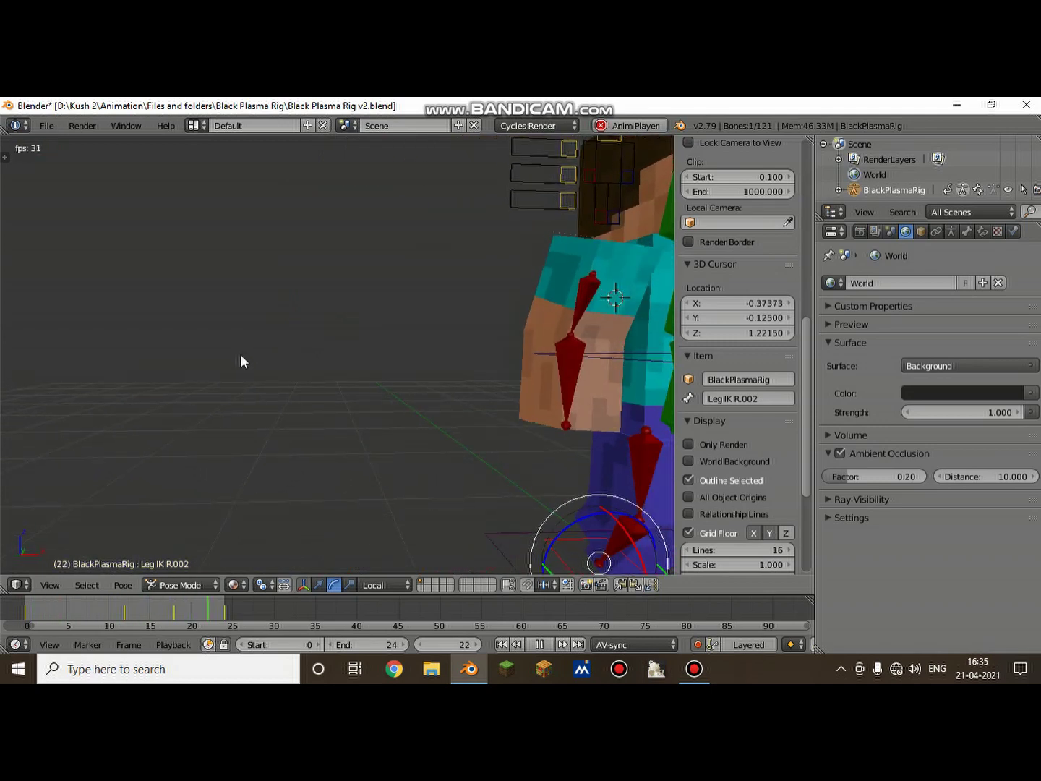
# - Frame the whole walking character in a three-quarter view using fly navigation and deselect all bones
pyautogui.press('KP_Decimal')
pyautogui.scroll(-9, 238, 431)
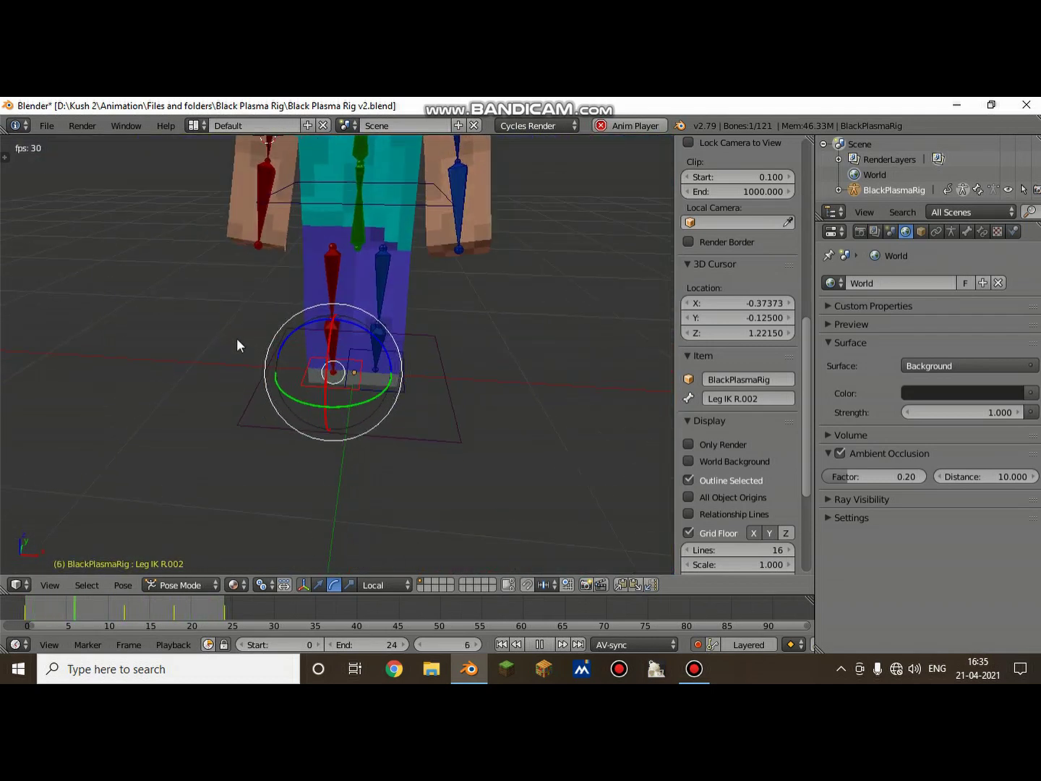
pyautogui.hotkey('shift', 'f')
pyautogui.press('w')
pyautogui.press('d')
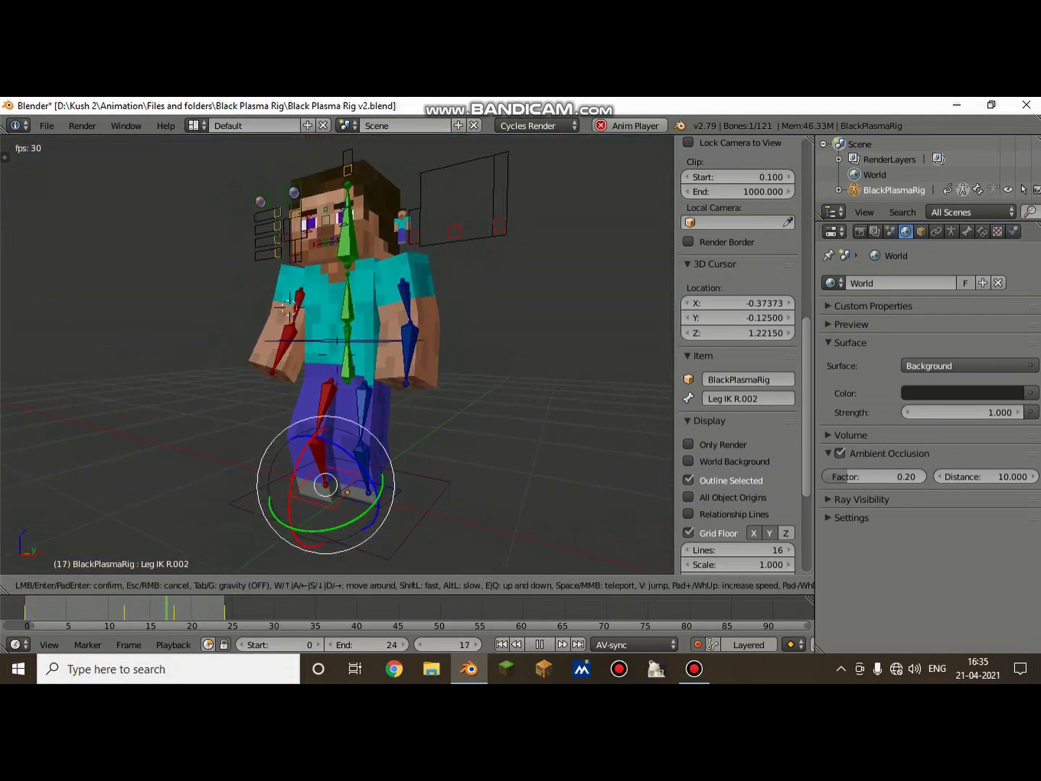
pyautogui.click(336, 355)
pyautogui.press('a')
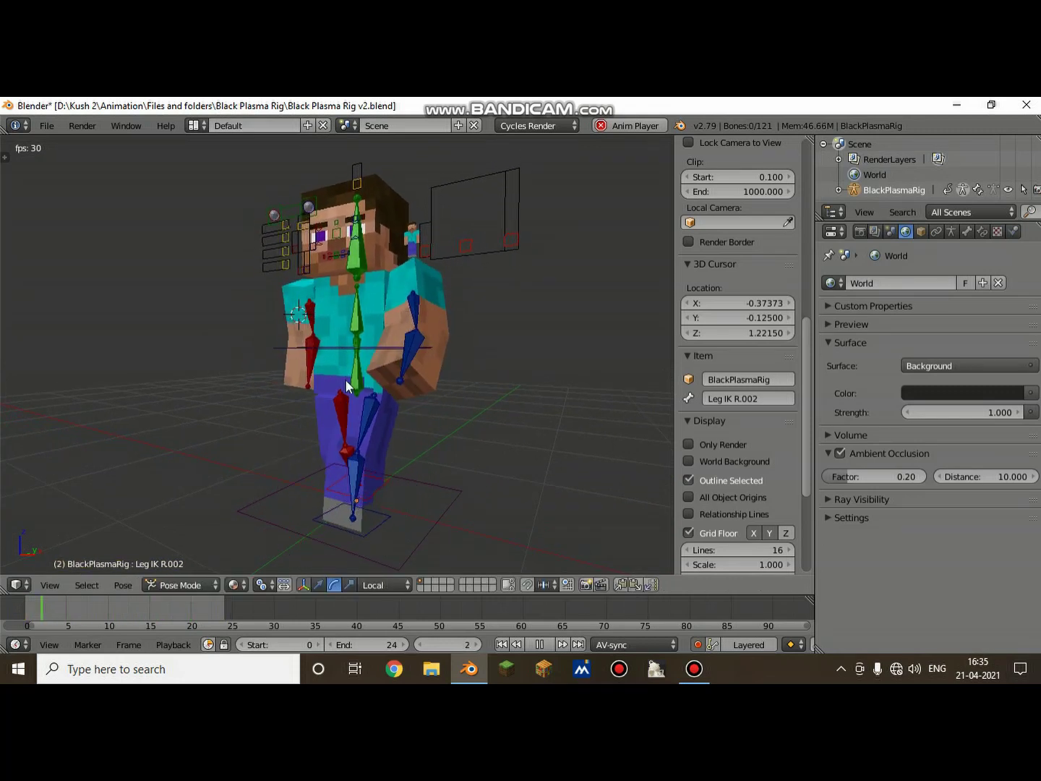
# - Review the list of recently opened Blender files and dismiss it
pyautogui.rightClick(470, 669)
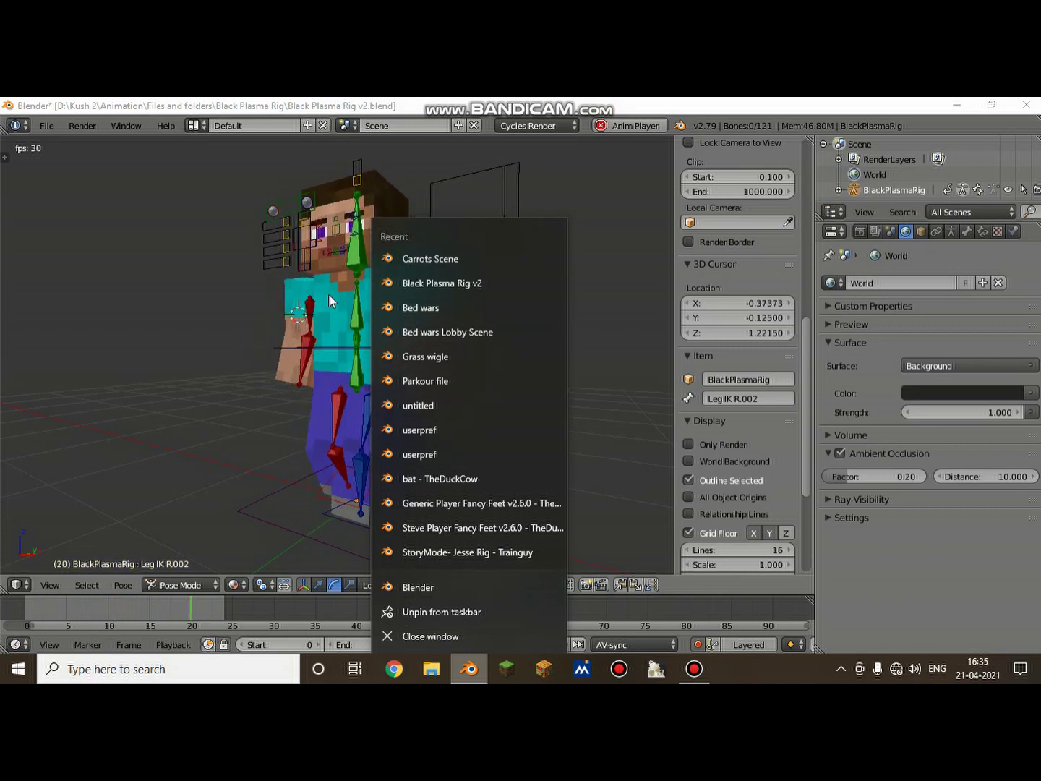
pyautogui.click(234, 316)
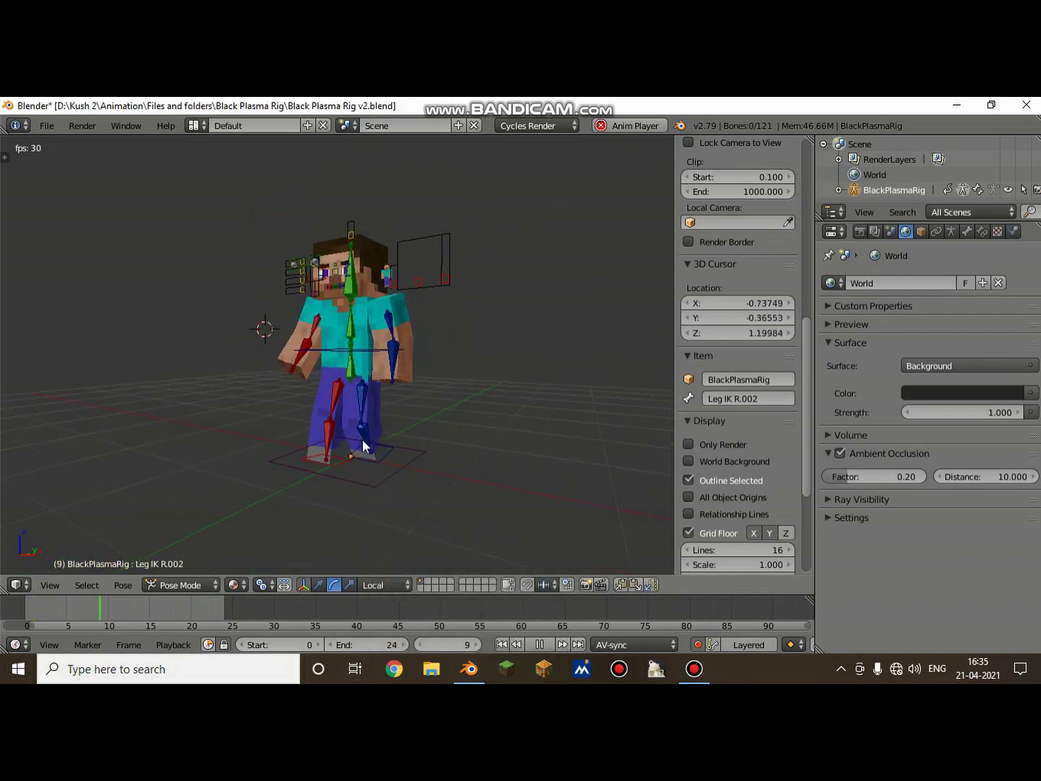
# - Place the 3D cursor at the character's feet
pyautogui.click(352, 475)
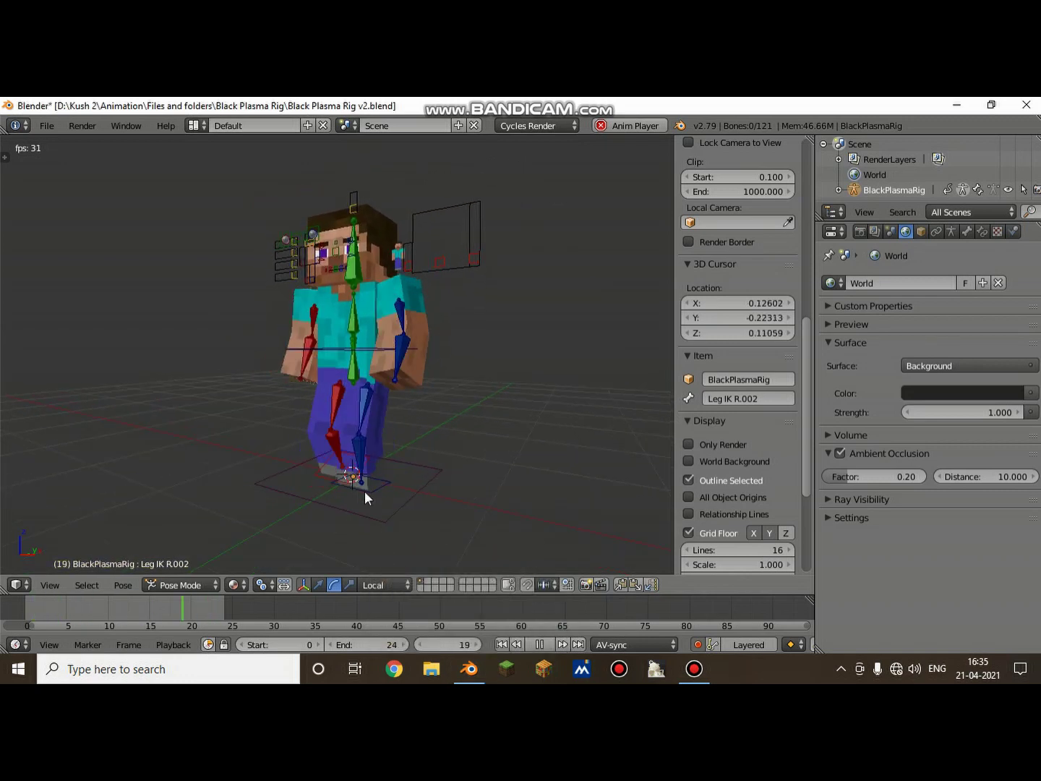
pyautogui.press('KP_1')
pyautogui.moveTo(415, 471); pyautogui.dragTo(358, 480, button='middle')
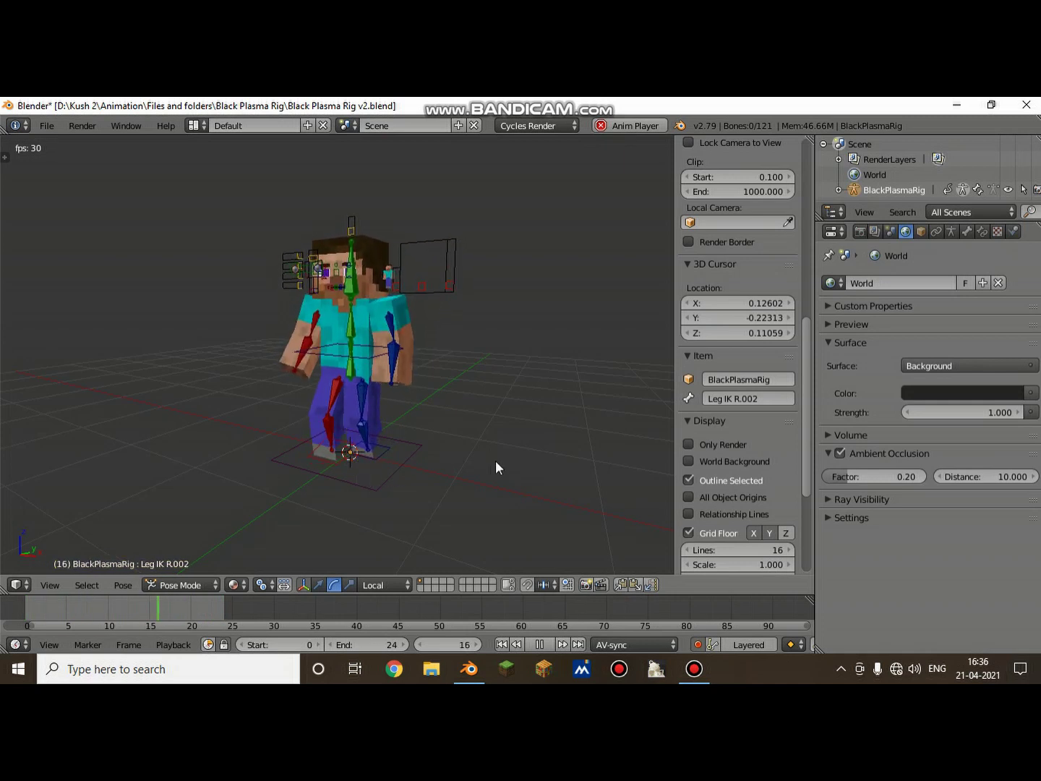
# - Preview the walk playback in the viewport with only renderable objects shown
pyautogui.click(709, 443)
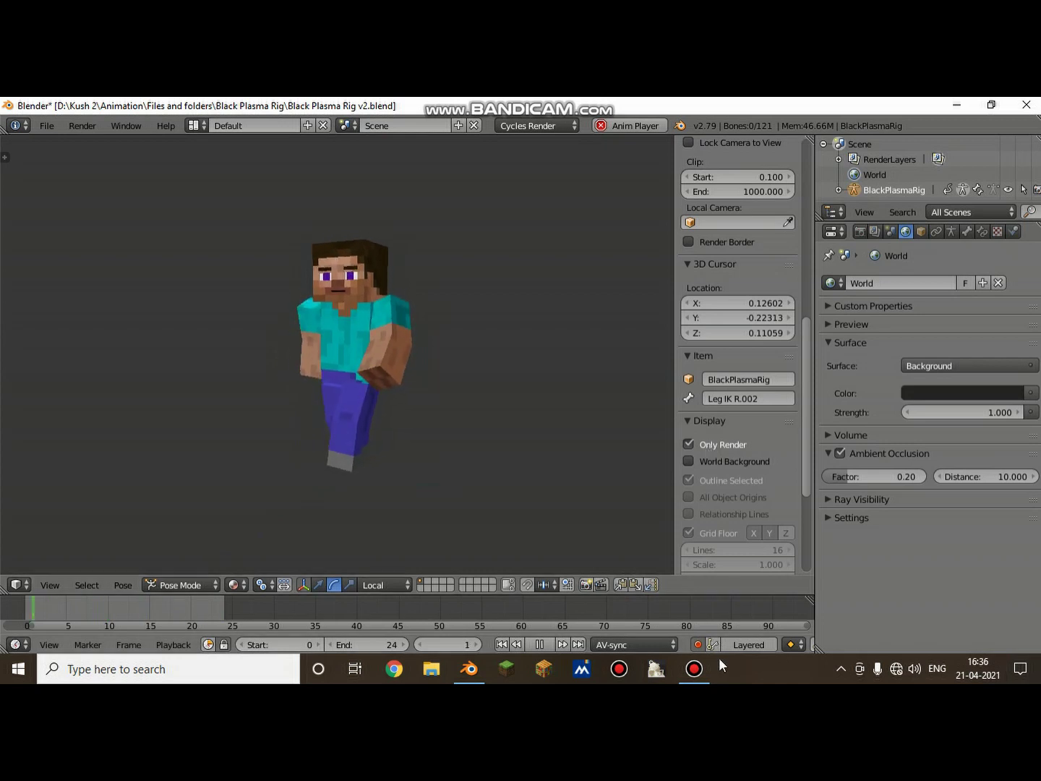
# - Show the desktop to examine the Minecraft bed wallpaper and its announcement text, and switch back to Blender
pyautogui.moveTo(708, 671)
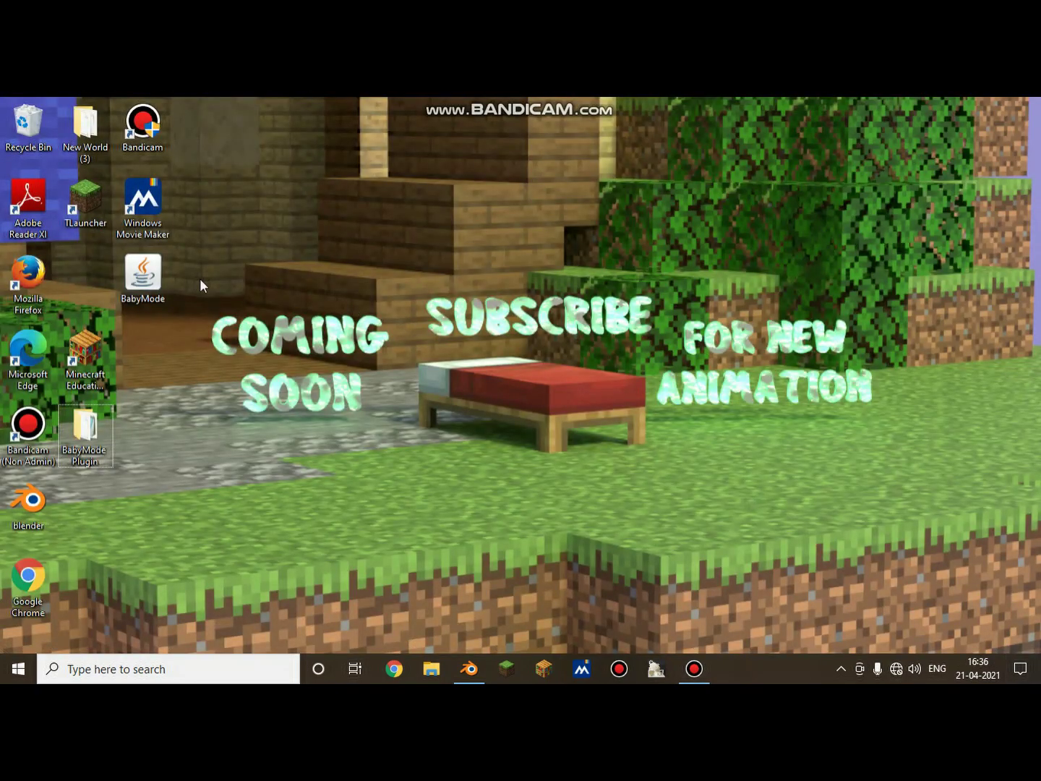
pyautogui.moveTo(249, 327); pyautogui.dragTo(680, 368)
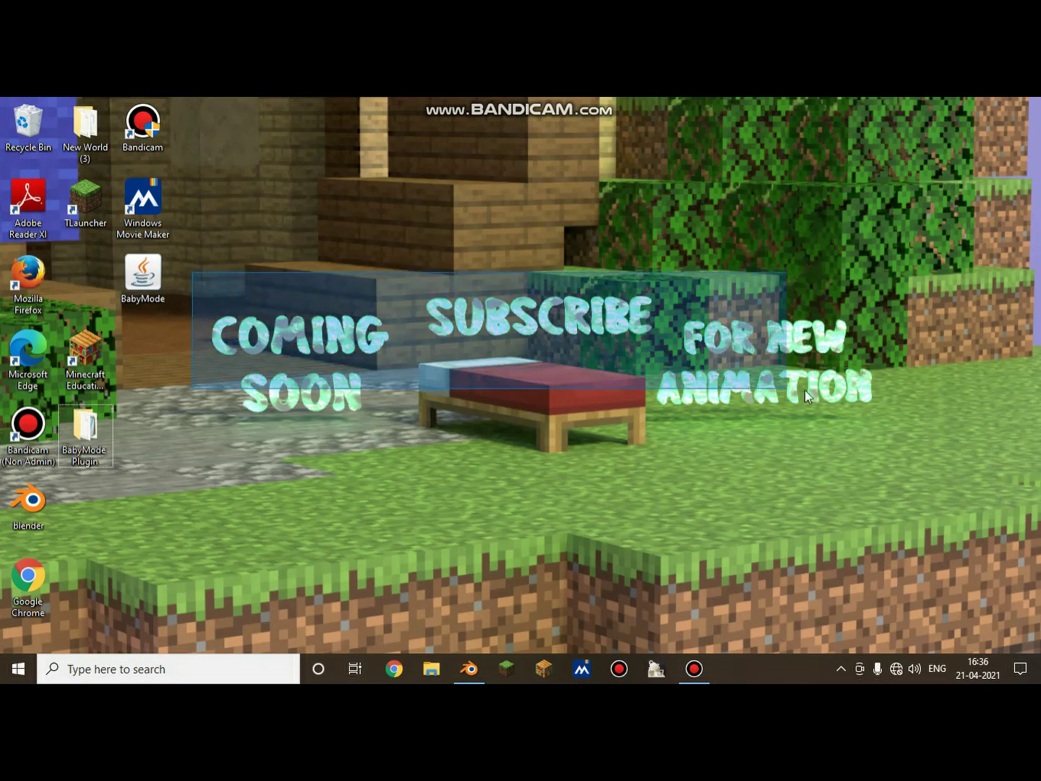
pyautogui.moveTo(869, 420); pyautogui.dragTo(879, 452)
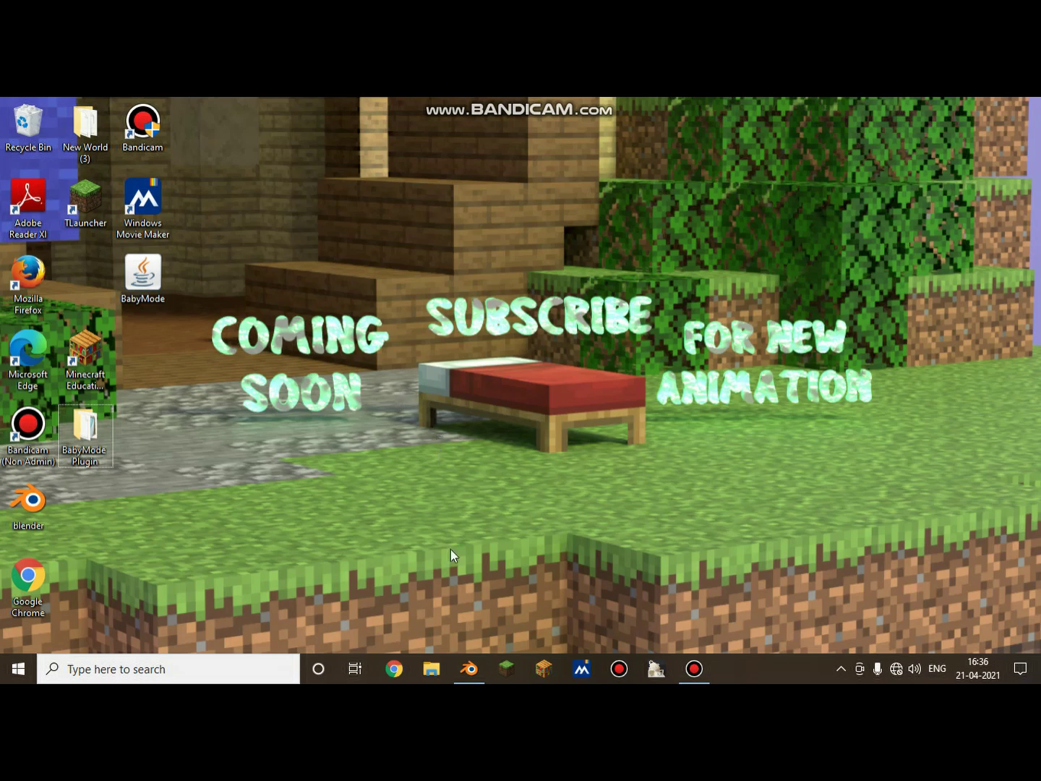
pyautogui.click(468, 662)
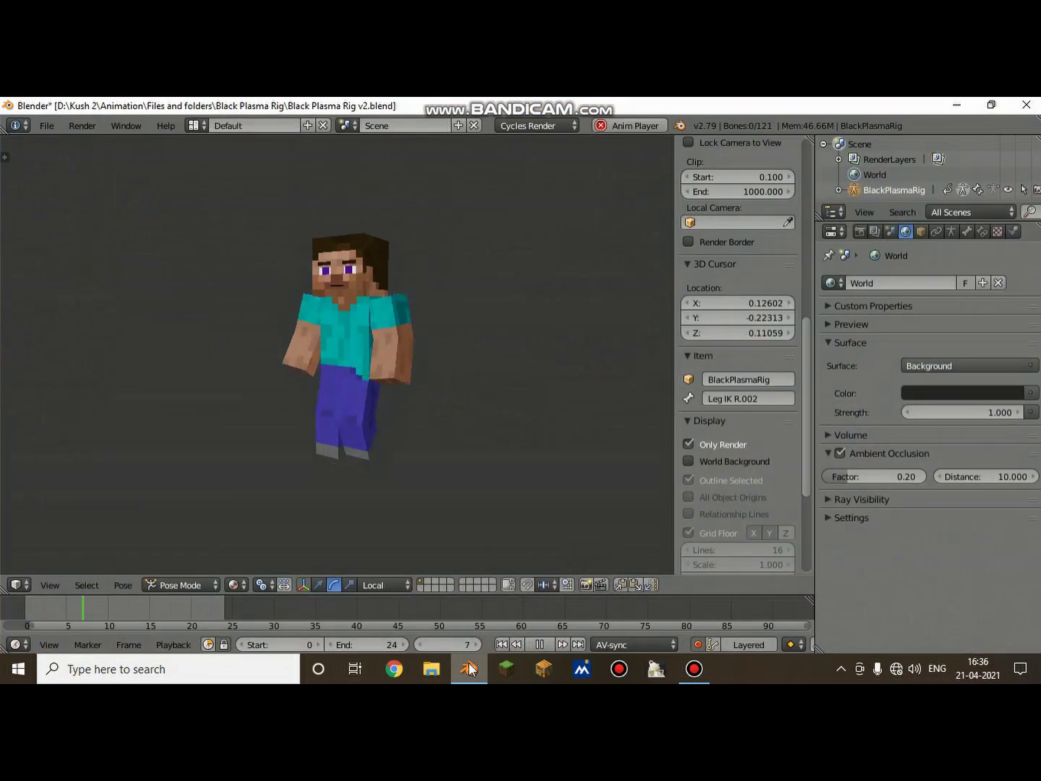
# - Turn off the Only Render display in the viewport, and briefly view the desktop before returning to Blender
pyautogui.click(689, 444)
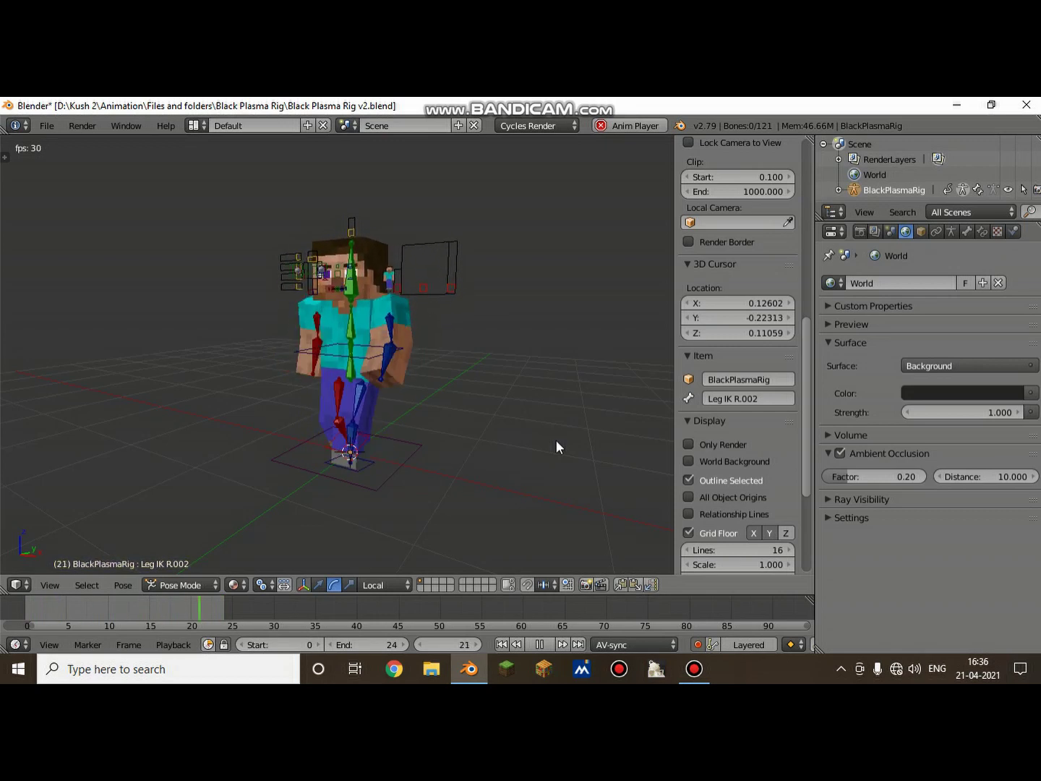
pyautogui.press('super+d')
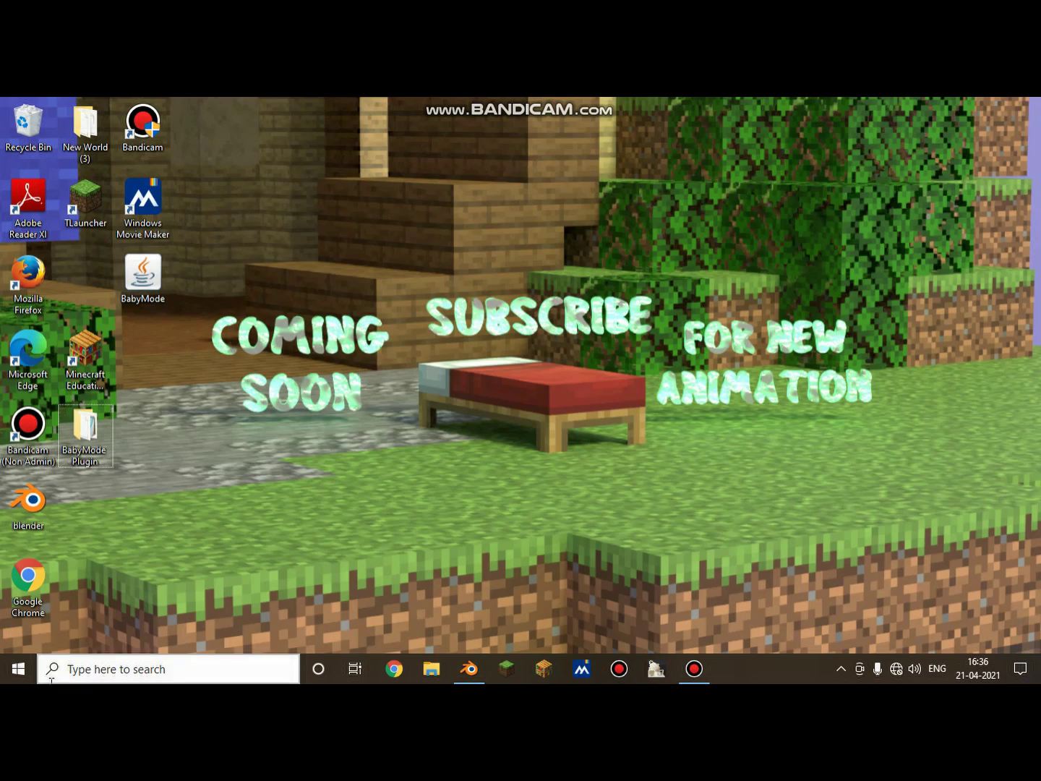
pyautogui.click(467, 671)
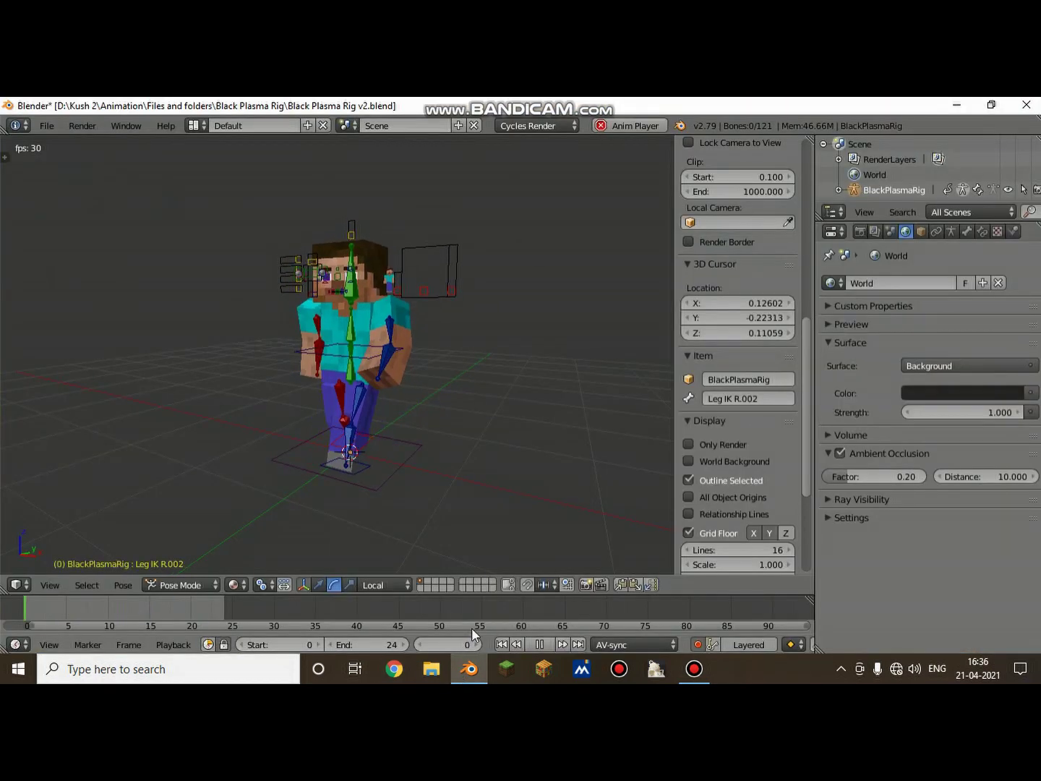